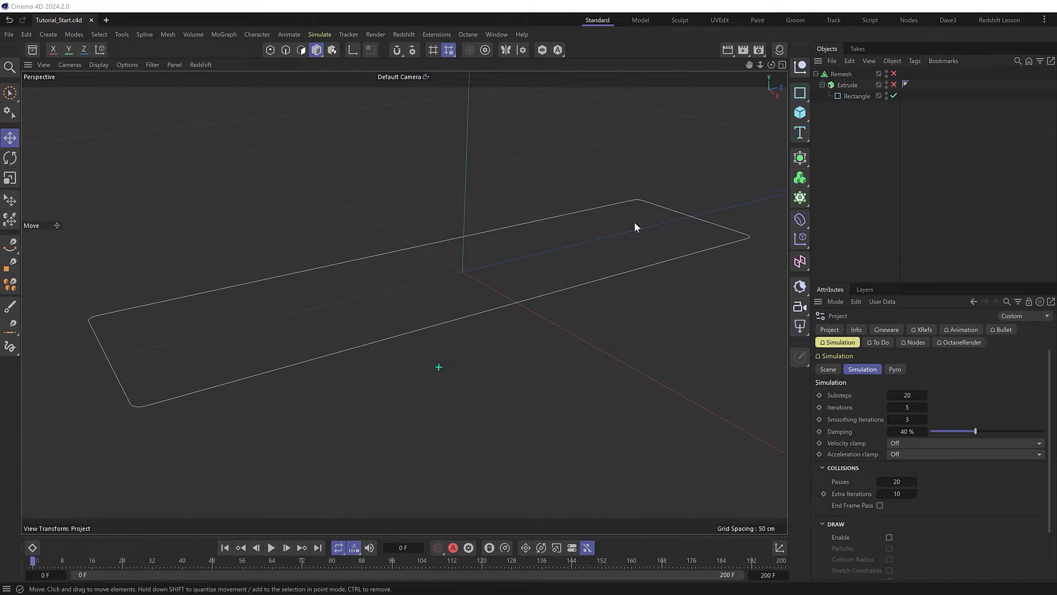
Step: Enable the Extrude and Remesh generators and set the viewport to Gouraud shading without wireframe
{"action": "left_click", "coordinate": [894, 84]}
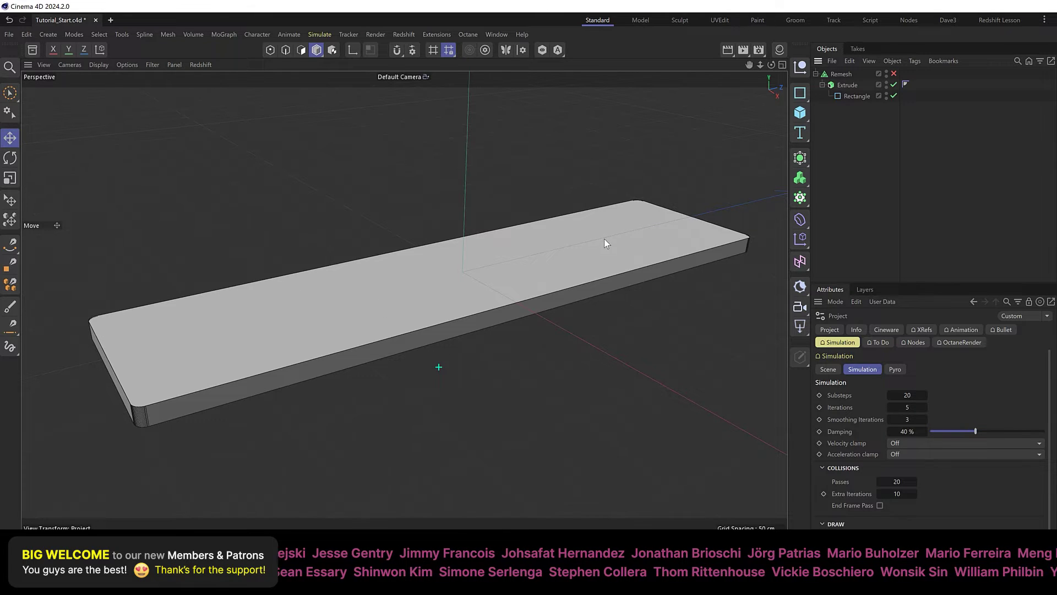
{"action": "left_click", "coordinate": [894, 74]}
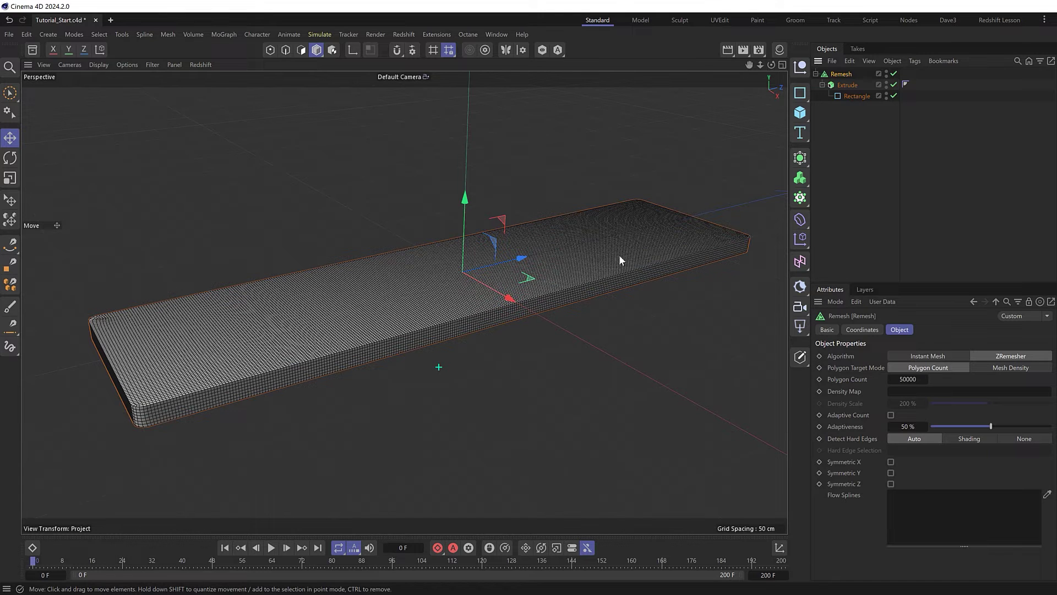
{"action": "key", "text": "n"}
{"action": "key", "text": "a"}
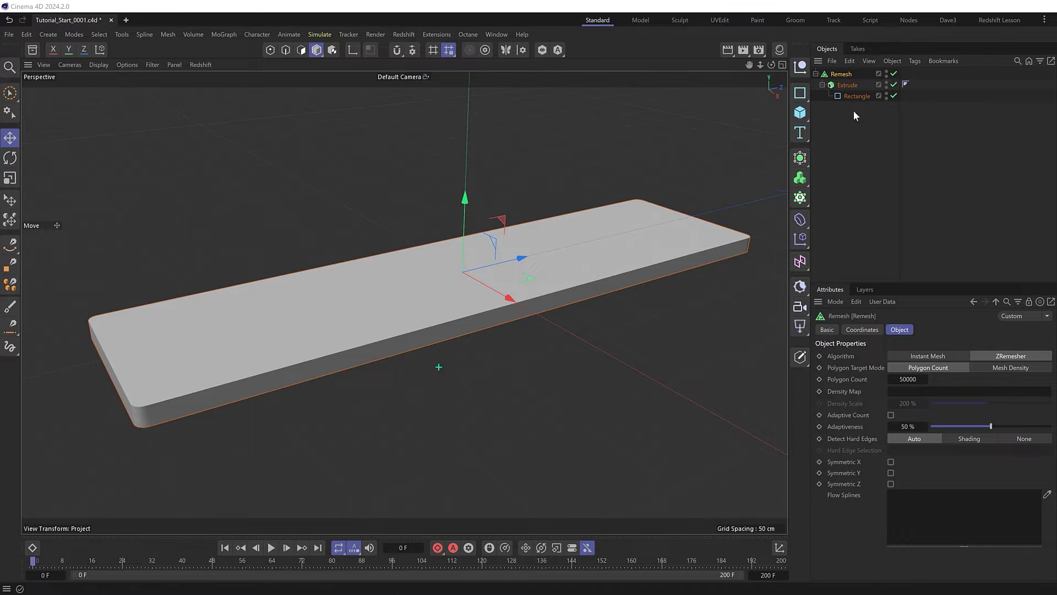
Step: Bake Remesh into a polygon object with Current State to Object and delete the original hierarchy
{"action": "right_click", "coordinate": [846, 74]}
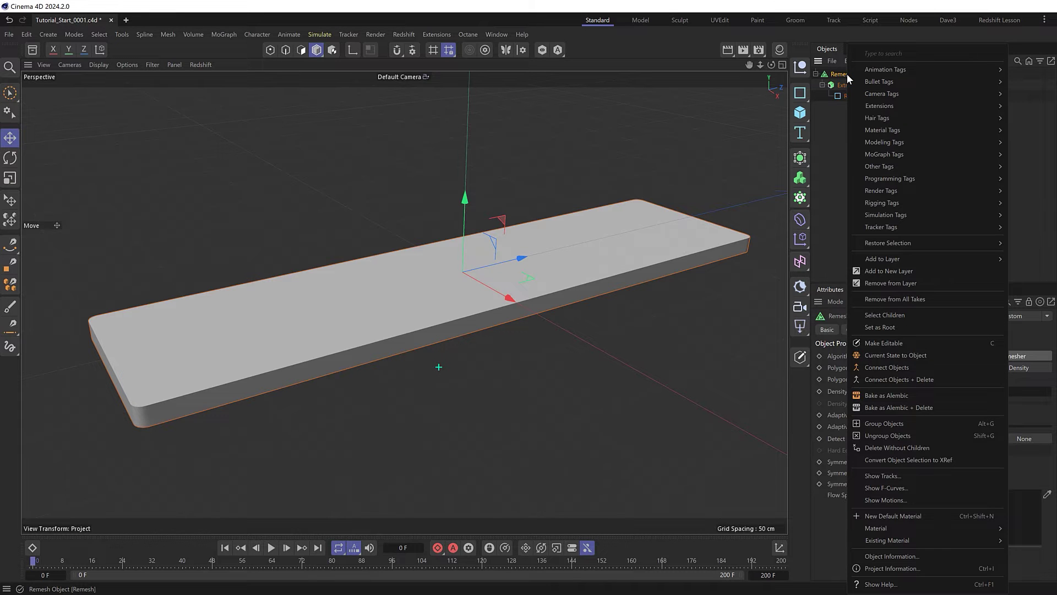
{"action": "left_click", "coordinate": [933, 356]}
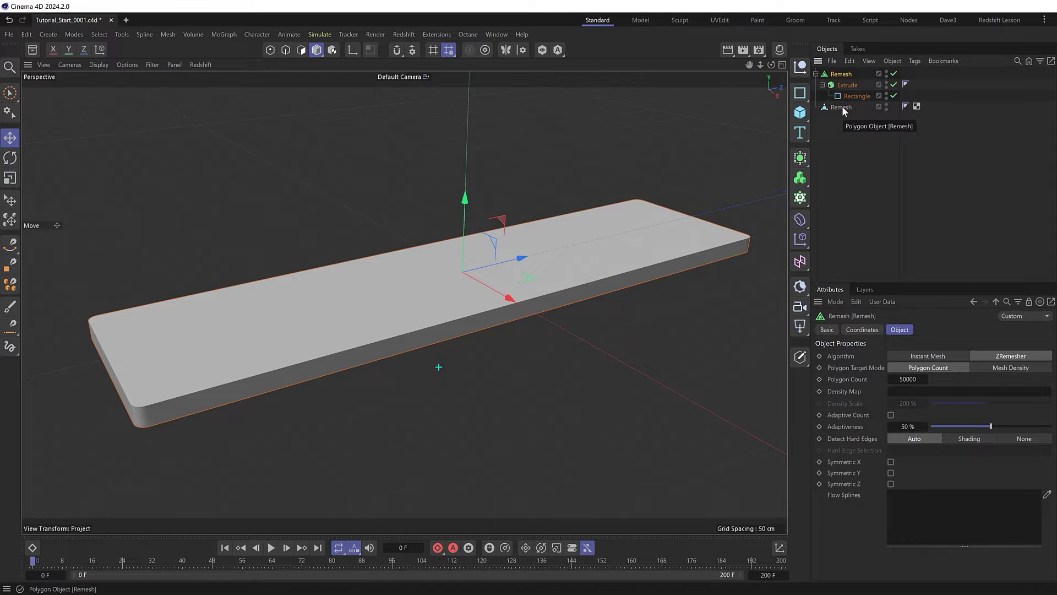
{"action": "key", "text": "Delete"}
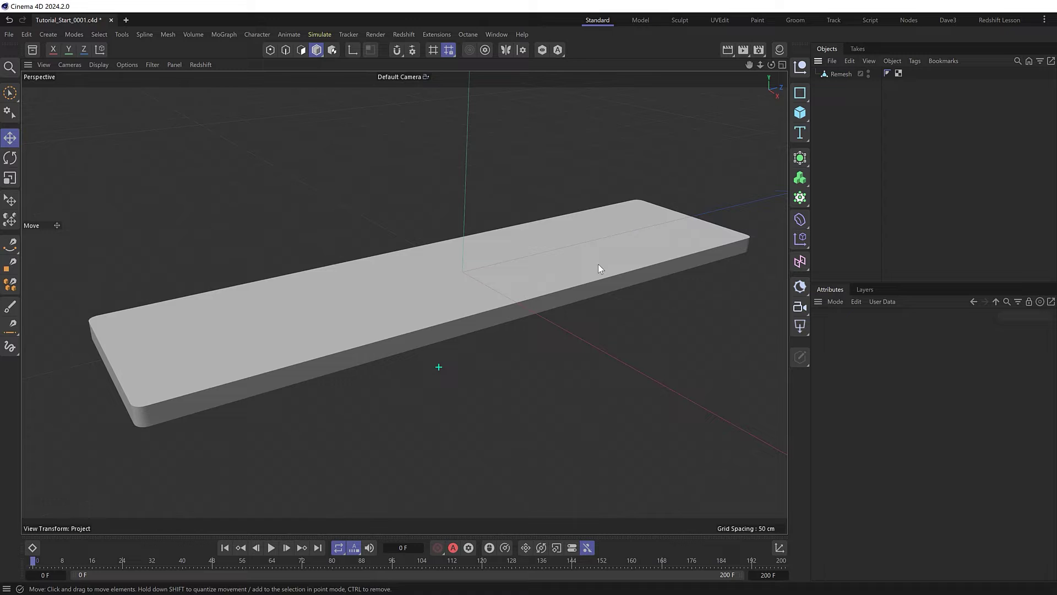
Step: Select the baked Remesh object and bring up Tags > Simulation Tags
{"action": "left_click", "coordinate": [841, 74]}
{"action": "left_click", "coordinate": [914, 61]}
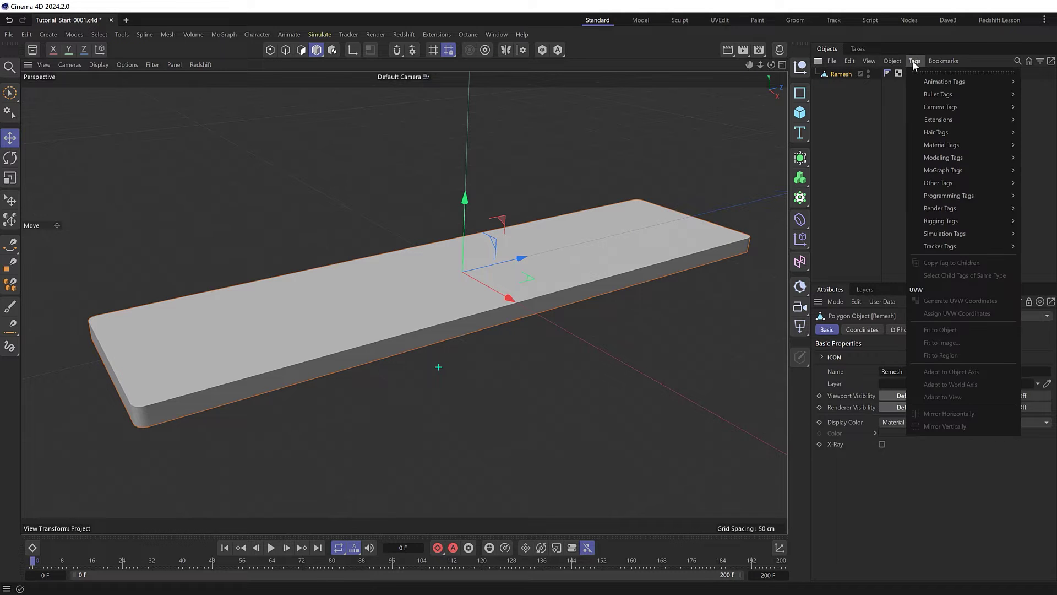
{"action": "mouse_move", "coordinate": [952, 234]}
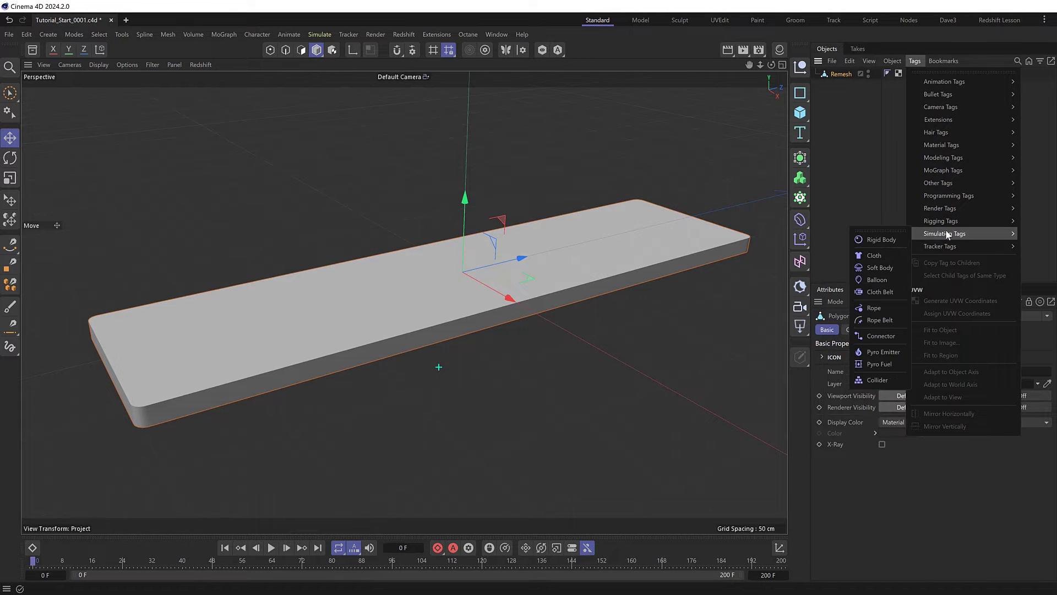
Step: Add a Cloth tag with adjusted Target Length and Balloon settings, and show the 0 cm gravity scene simulation settings
{"action": "left_click", "coordinate": [874, 255]}
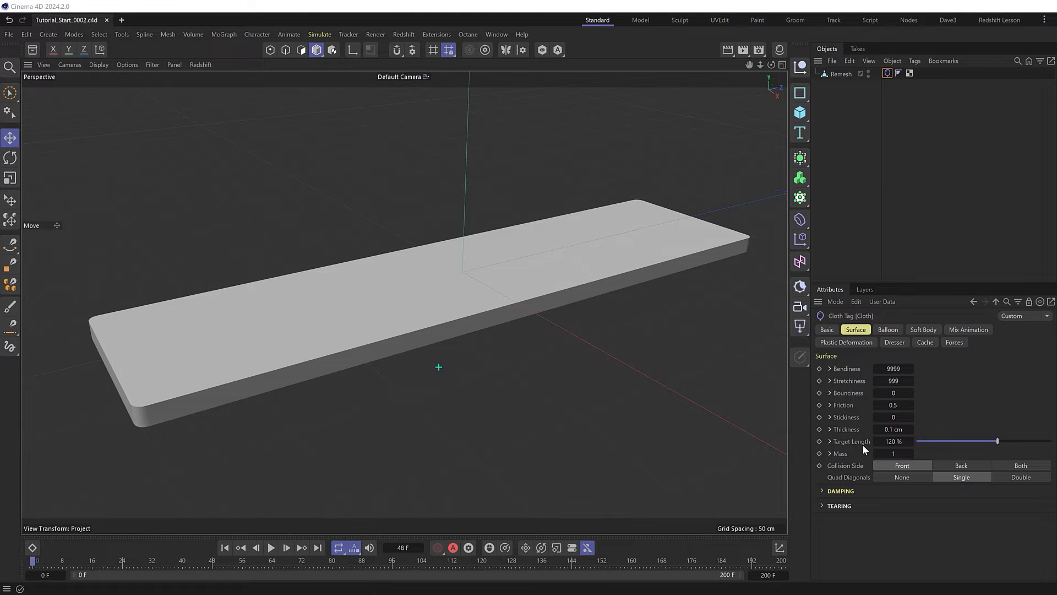
{"action": "left_click_drag", "start_coordinate": [895, 443], "coordinate": [890, 441]}
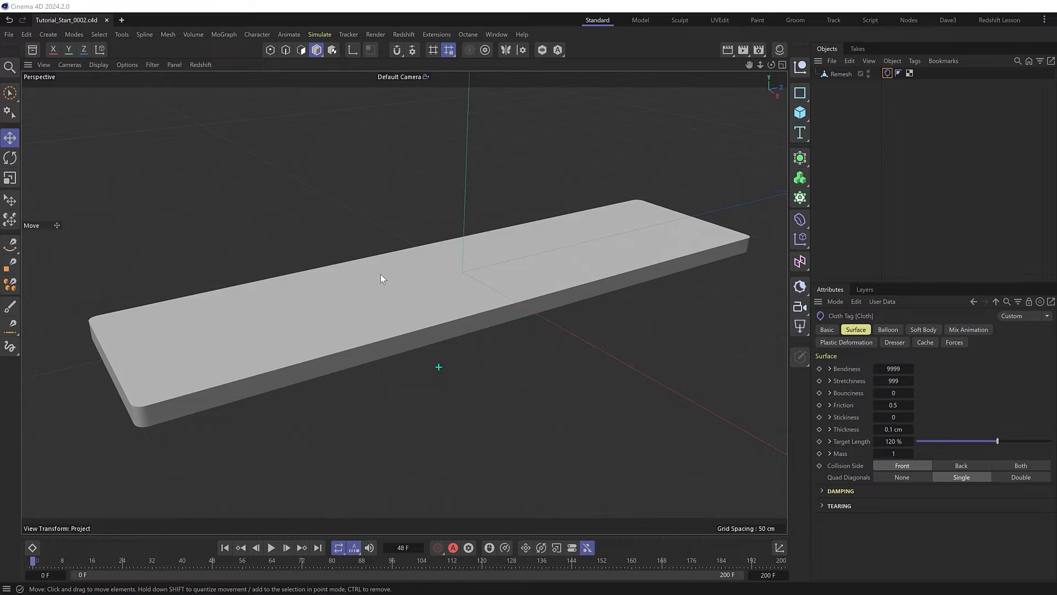
{"action": "left_click", "coordinate": [888, 330]}
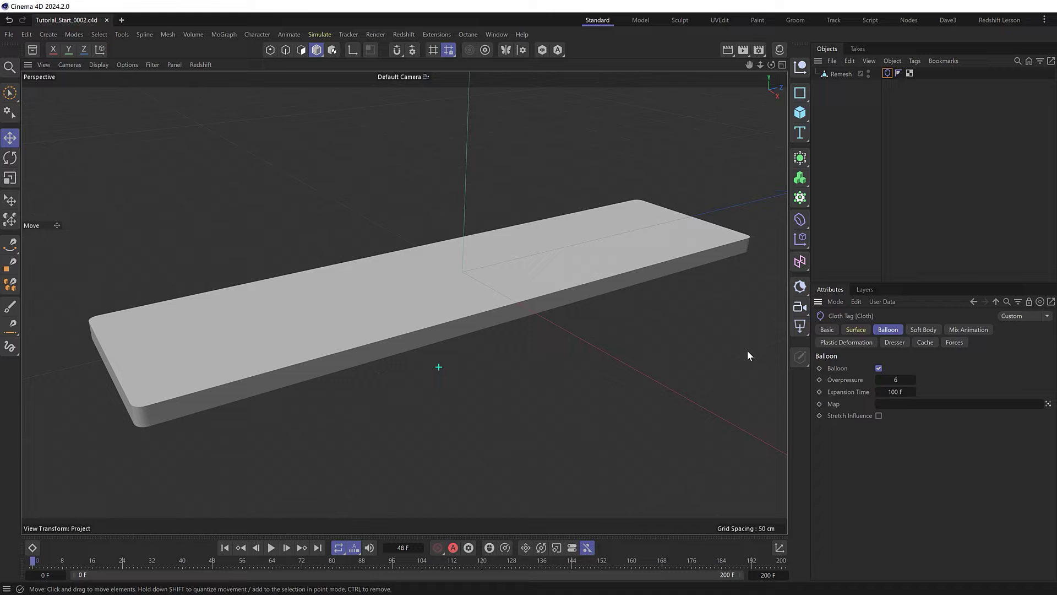
{"action": "key", "text": "ctrl+d"}
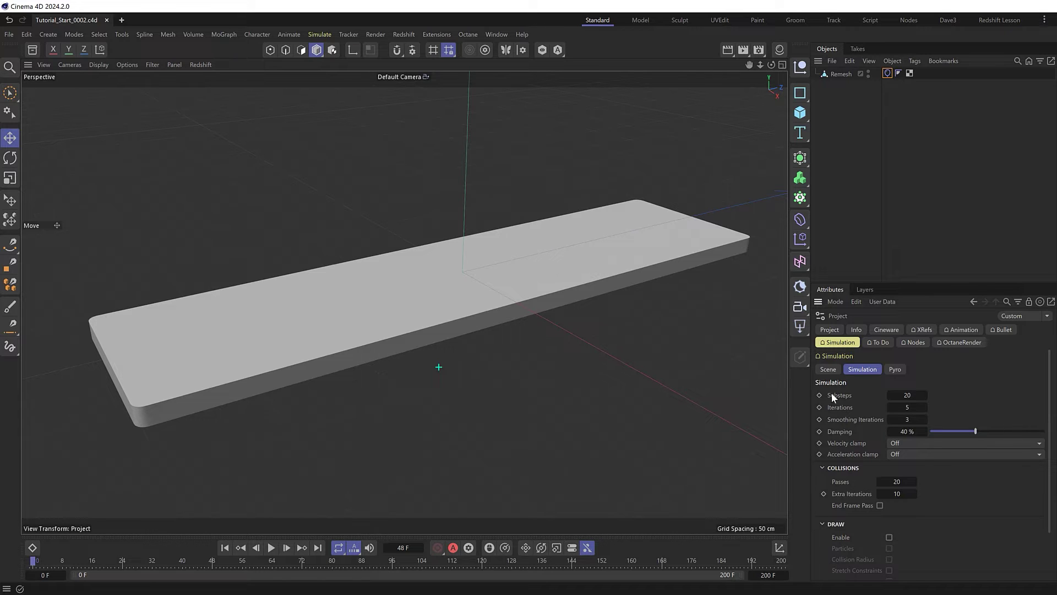
{"action": "left_click", "coordinate": [828, 370]}
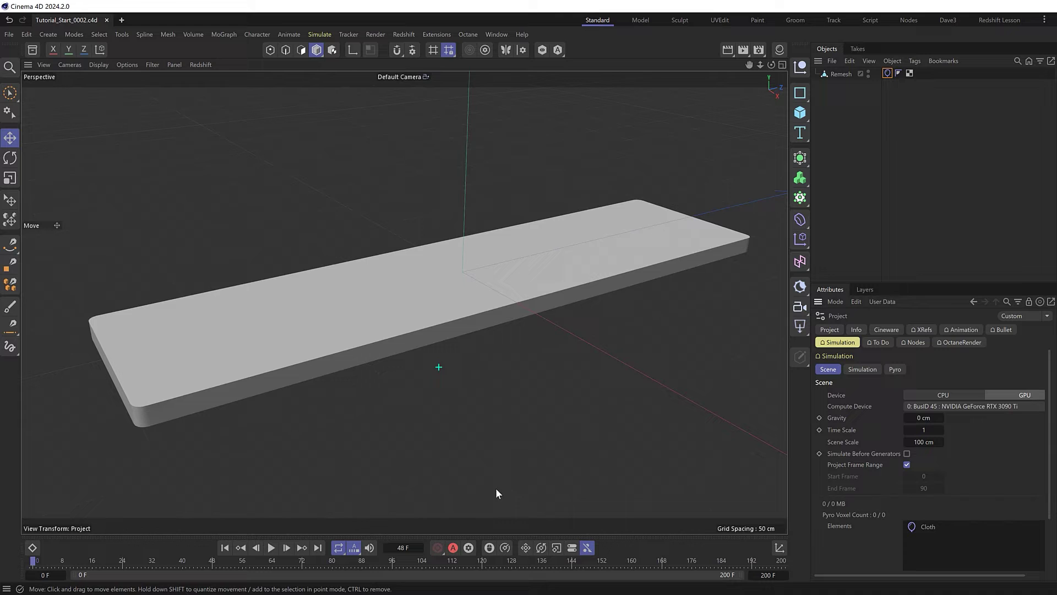
{"action": "left_click", "coordinate": [271, 547]}
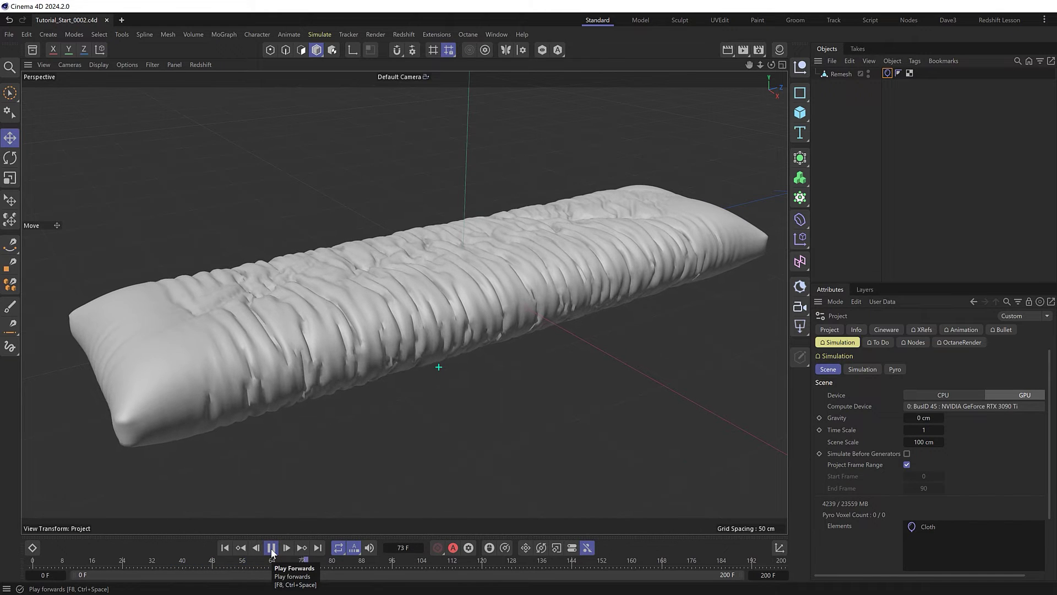
{"action": "left_click", "coordinate": [271, 549]}
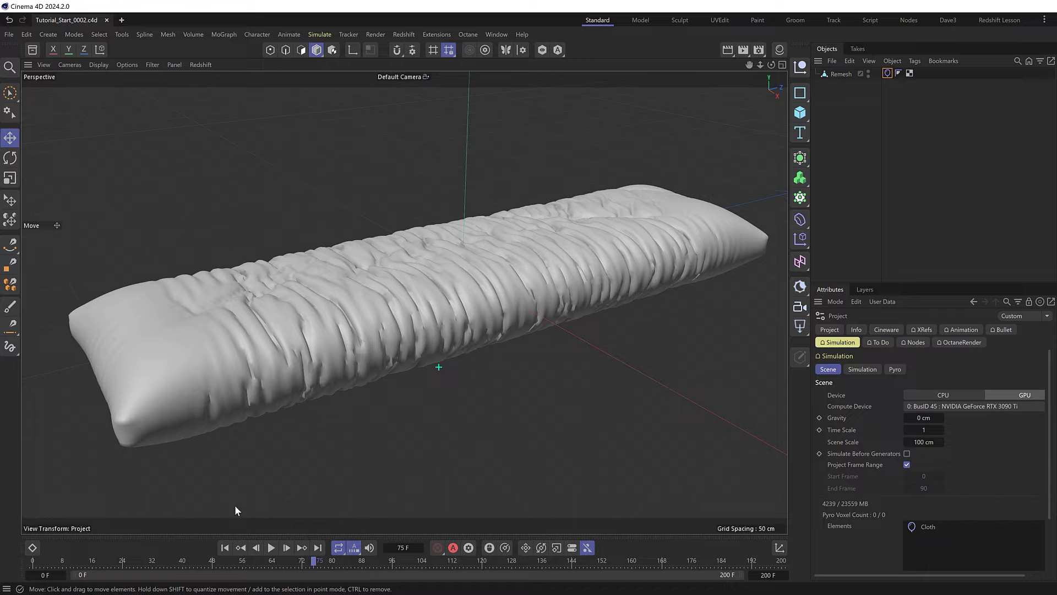
{"action": "left_click", "coordinate": [225, 547]}
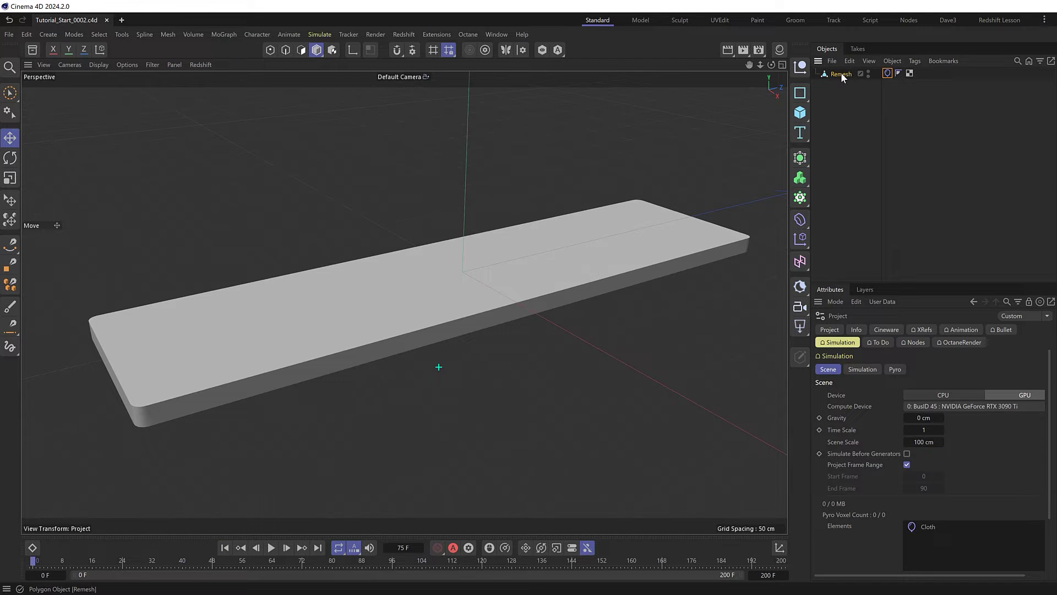
Step: Add a Vertex Map tag to the Remesh slab through the command search
{"action": "left_click", "coordinate": [841, 74]}
{"action": "key", "text": "shift+c"}
{"action": "type", "text": "vertex"}
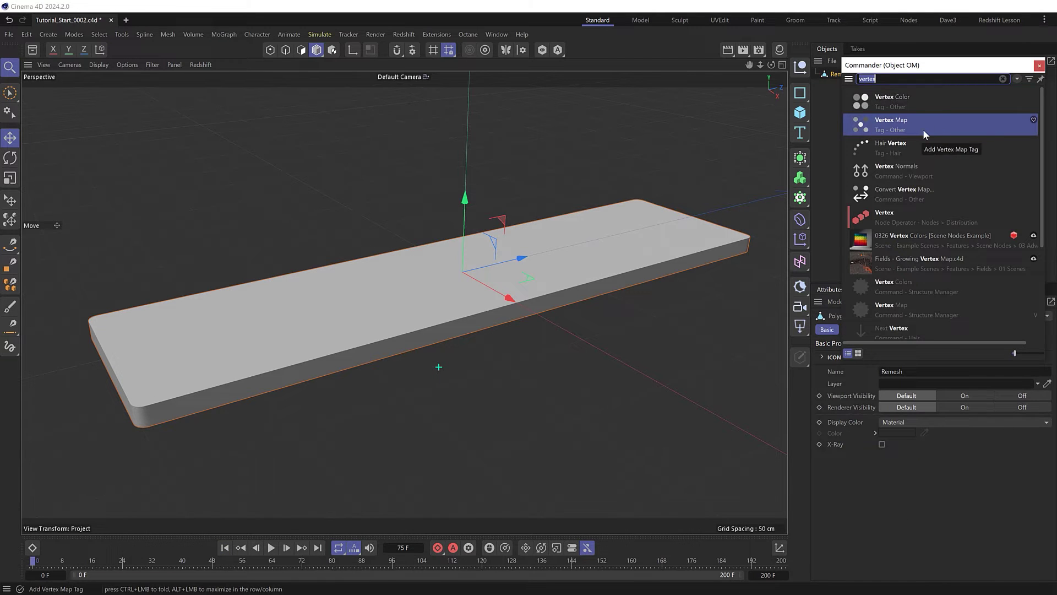
{"action": "left_click", "coordinate": [922, 128]}
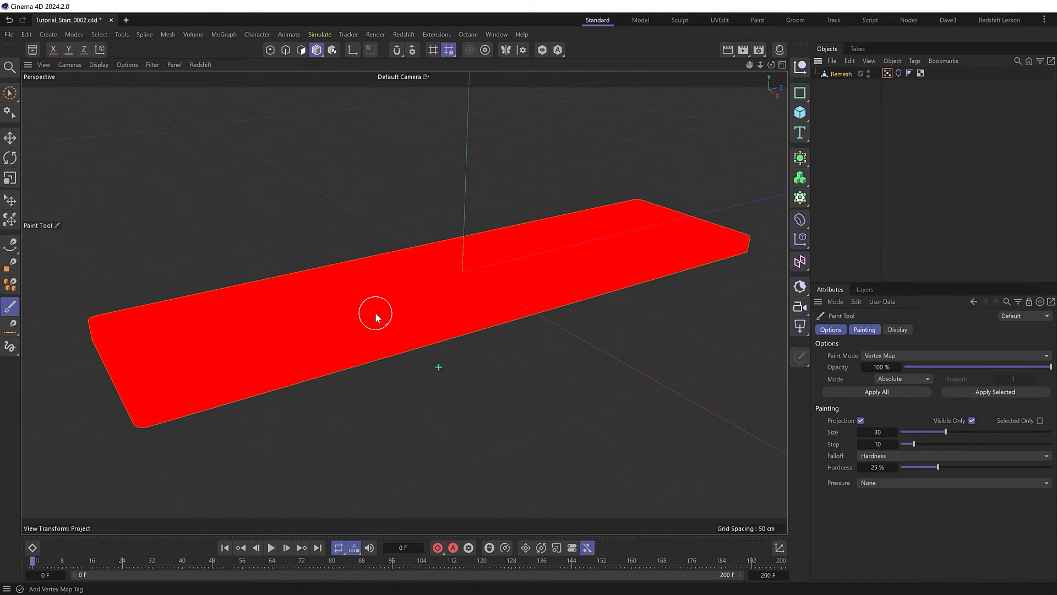
Step: Enable Use Fields on the vertex map and delete its Freeze layer
{"action": "left_click", "coordinate": [888, 73]}
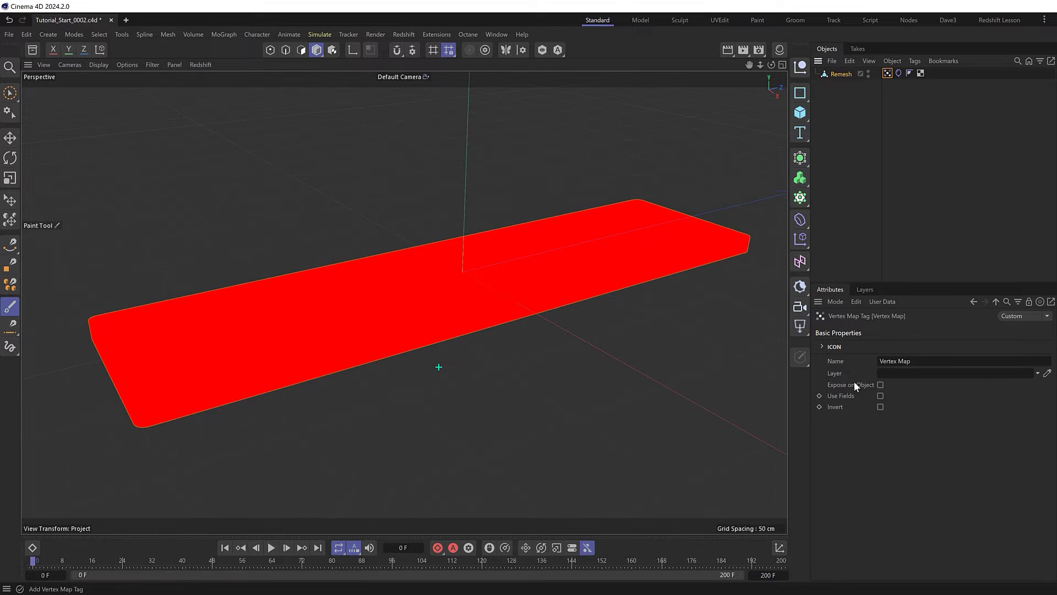
{"action": "left_click", "coordinate": [880, 395]}
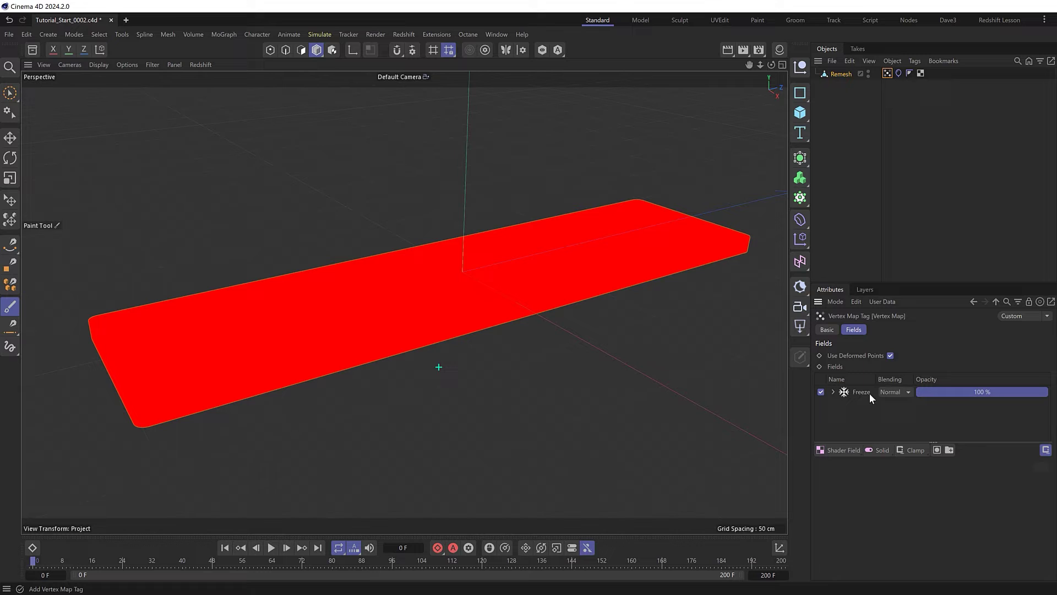
{"action": "left_click", "coordinate": [858, 392]}
{"action": "key", "text": "Delete"}
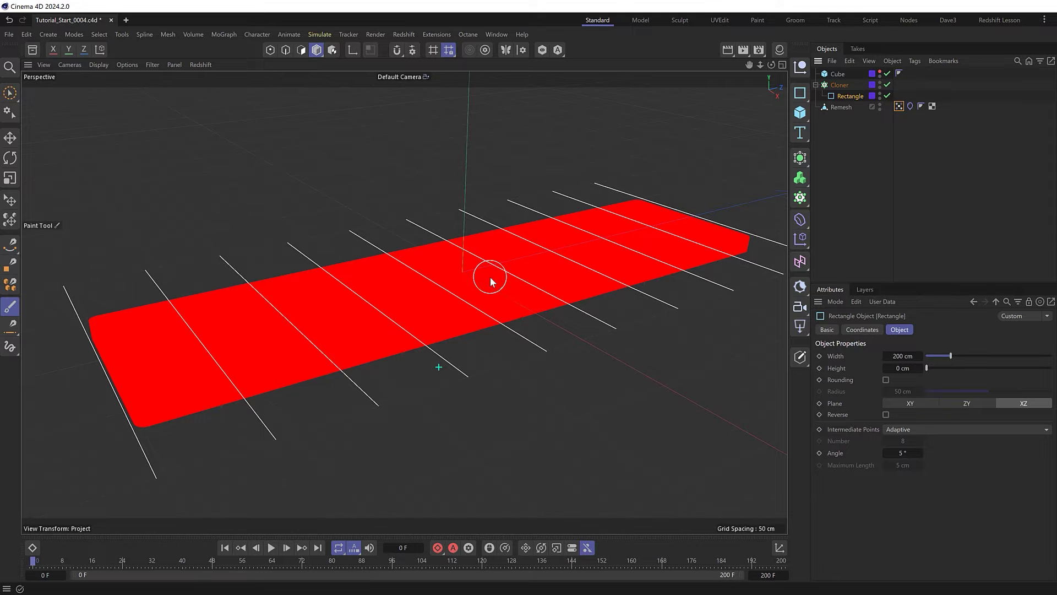
Step: Wrap the Cloner of rectangle lines in a Connect object
{"action": "left_click", "coordinate": [899, 107]}
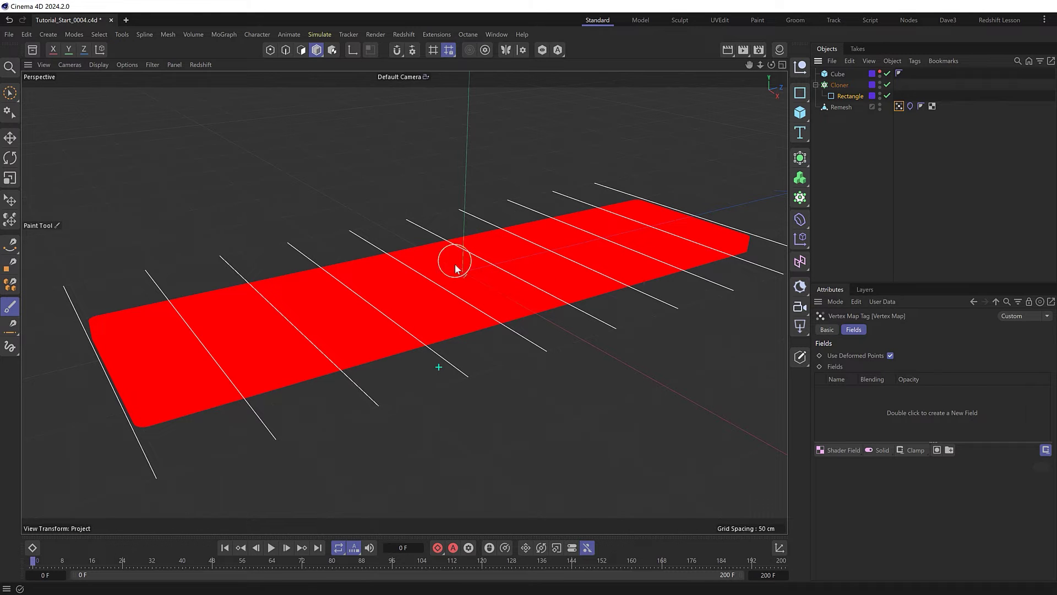
{"action": "left_click", "coordinate": [835, 86]}
{"action": "key", "text": "shift+c"}
{"action": "type", "text": "connect"}
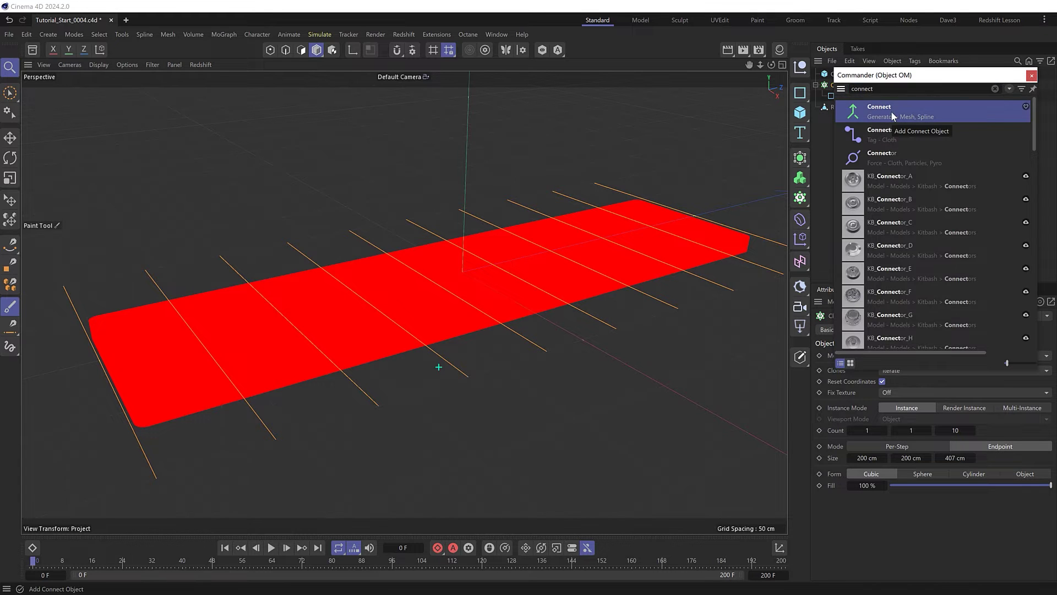
{"action": "left_click", "coordinate": [859, 108], "text": "alt"}
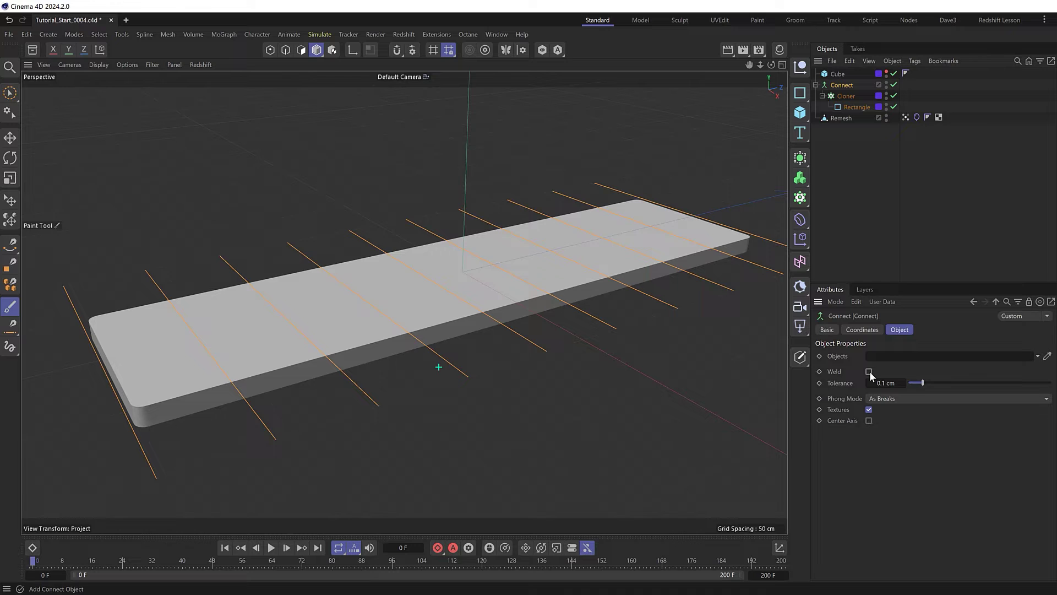
Step: Add Connect to the vertex map's Fields list as a Spline Object field
{"action": "left_click", "coordinate": [905, 117]}
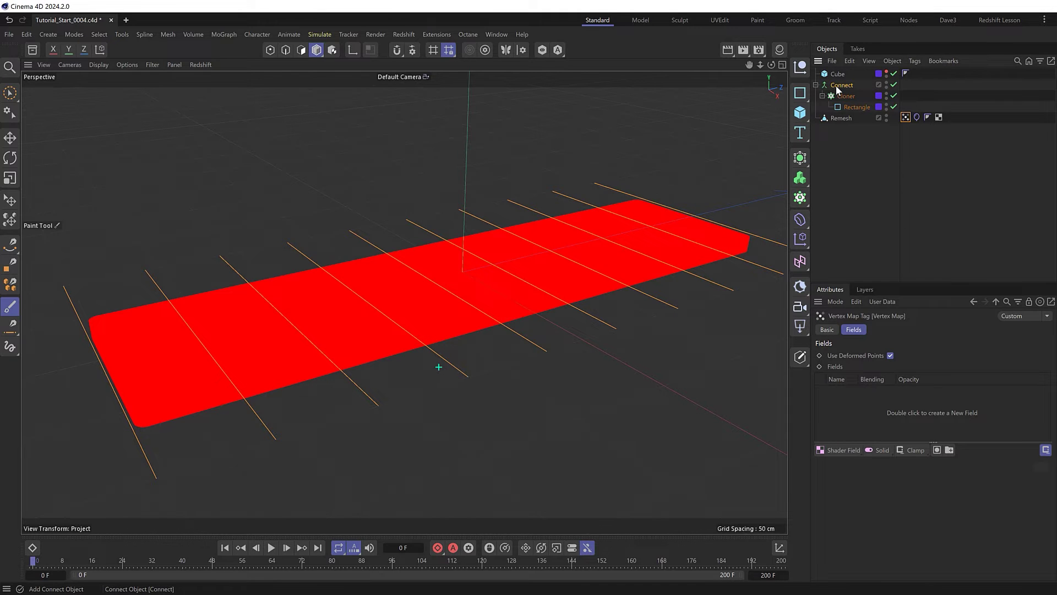
{"action": "left_click_drag", "start_coordinate": [847, 127], "coordinate": [854, 410]}
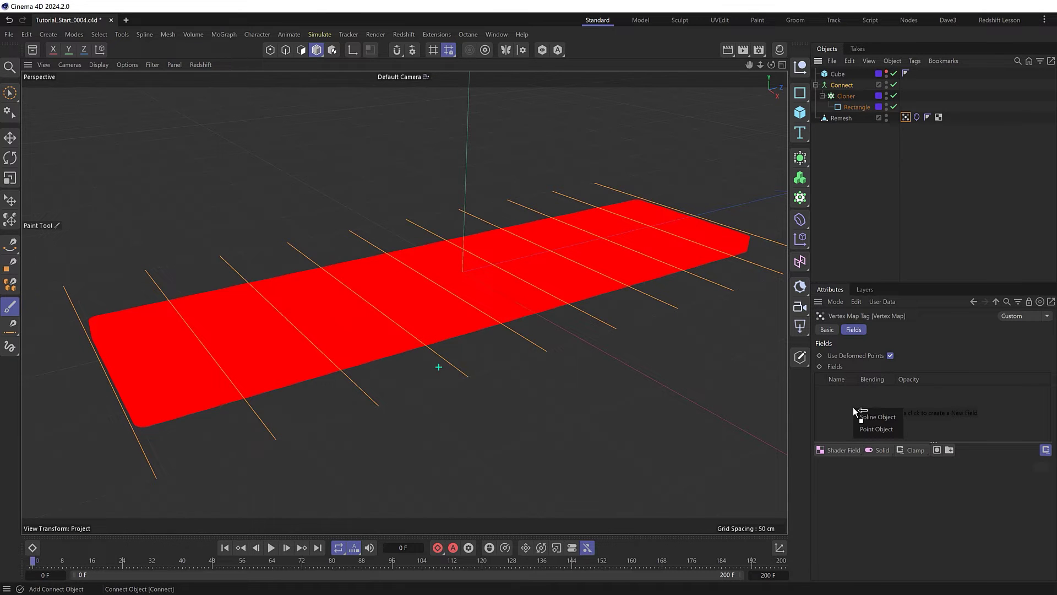
{"action": "left_click", "coordinate": [894, 416]}
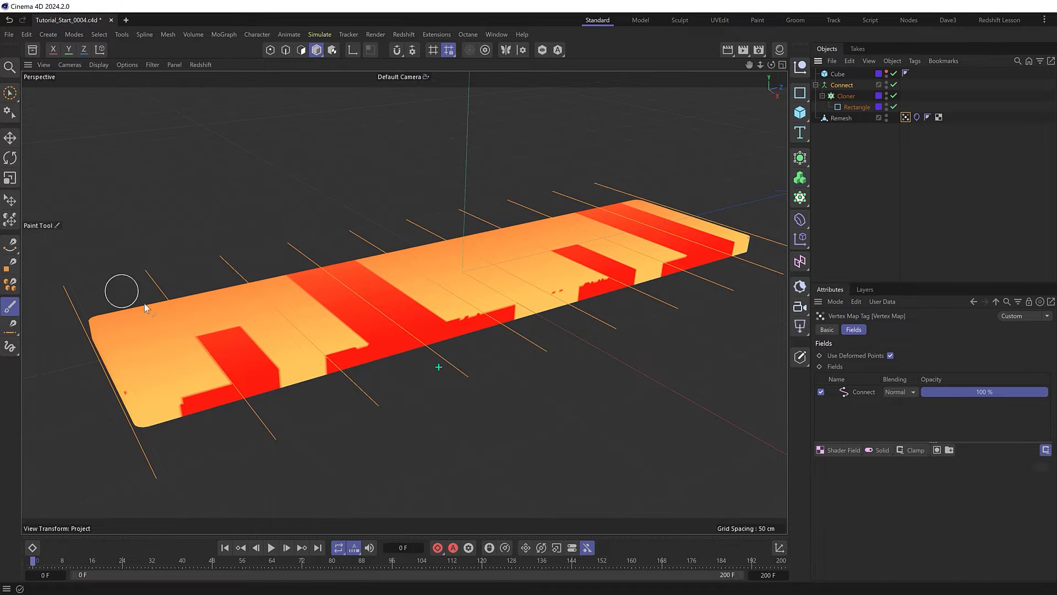
Step: Set the Connect spline field to Mask shape, projected Along Y, with a 5 cm Distance
{"action": "left_click", "coordinate": [864, 392]}
{"action": "scroll", "coordinate": [846, 427], "scroll_direction": "down", "scroll_amount": 5}
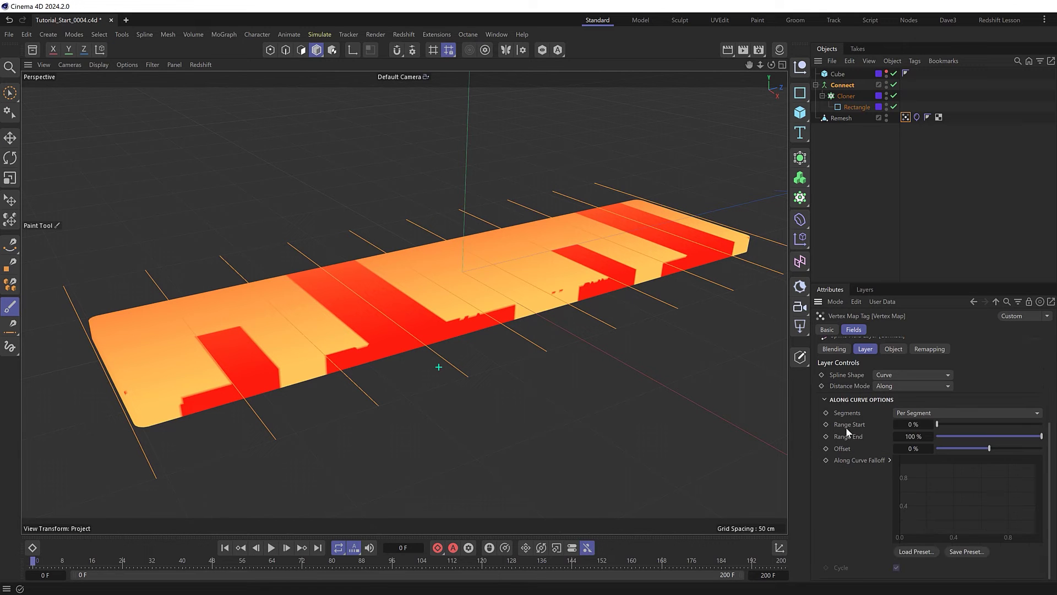
{"action": "left_click", "coordinate": [887, 375]}
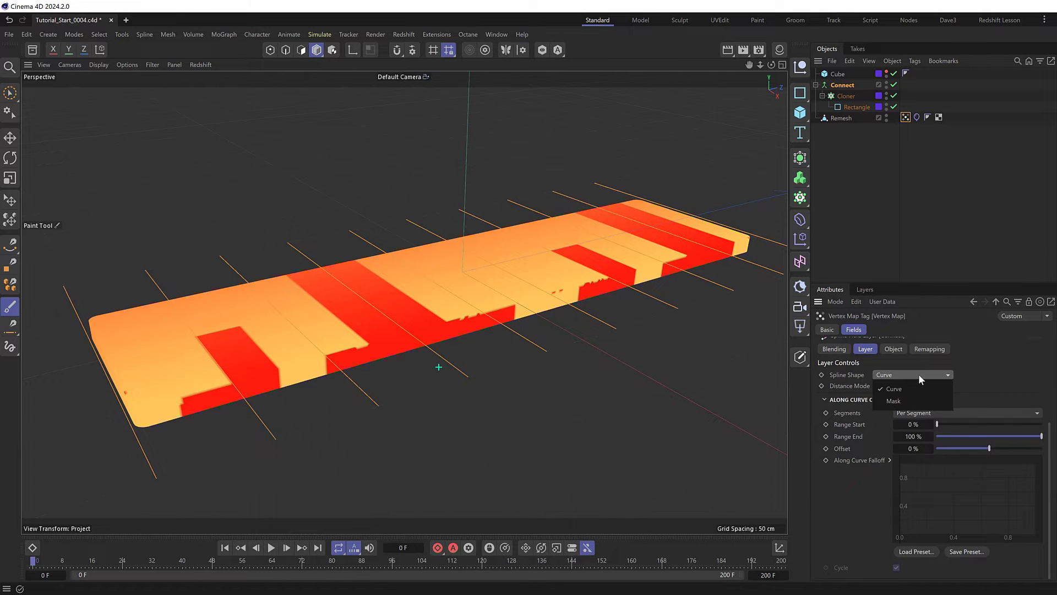
{"action": "left_click", "coordinate": [905, 405]}
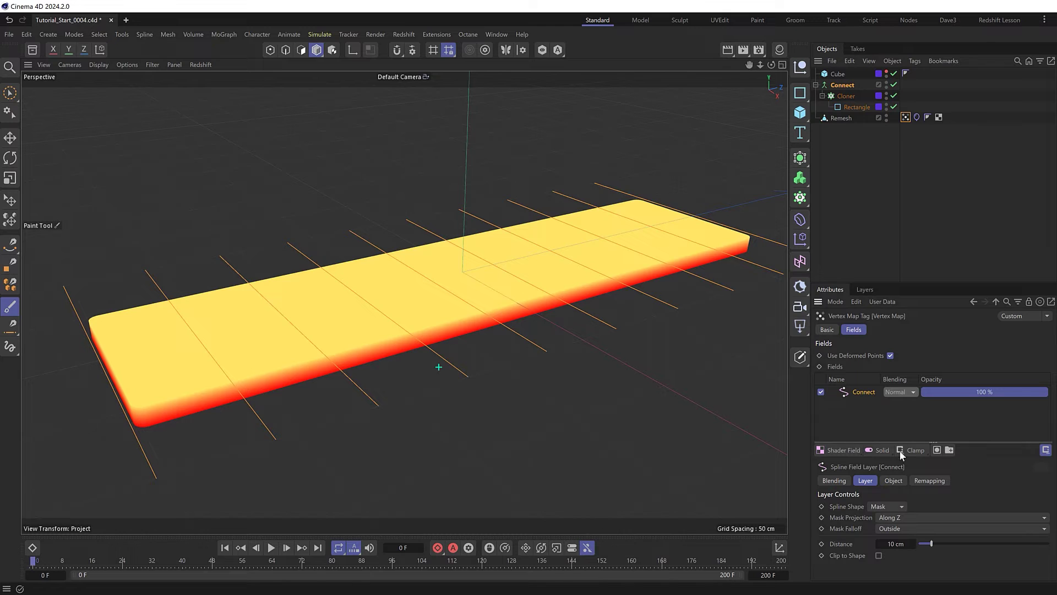
{"action": "left_click", "coordinate": [933, 517]}
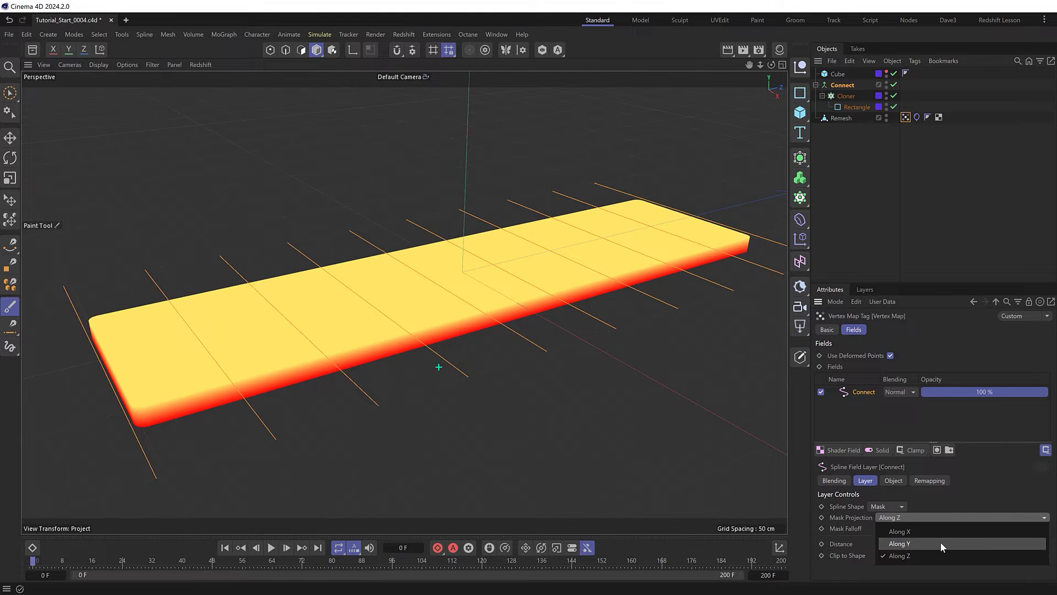
{"action": "left_click", "coordinate": [940, 544]}
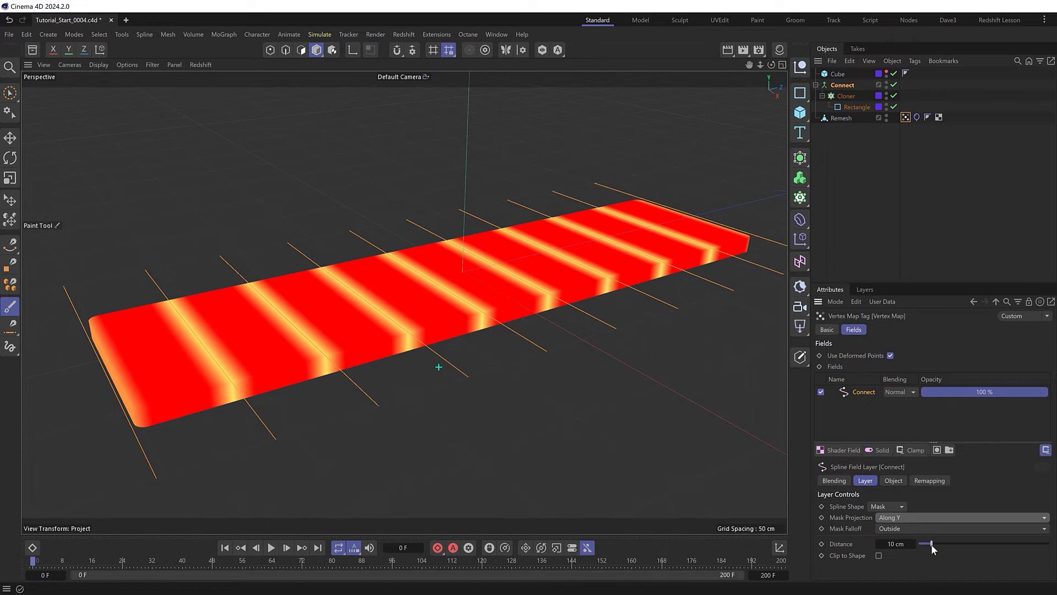
{"action": "left_click_drag", "start_coordinate": [931, 544], "coordinate": [925, 546]}
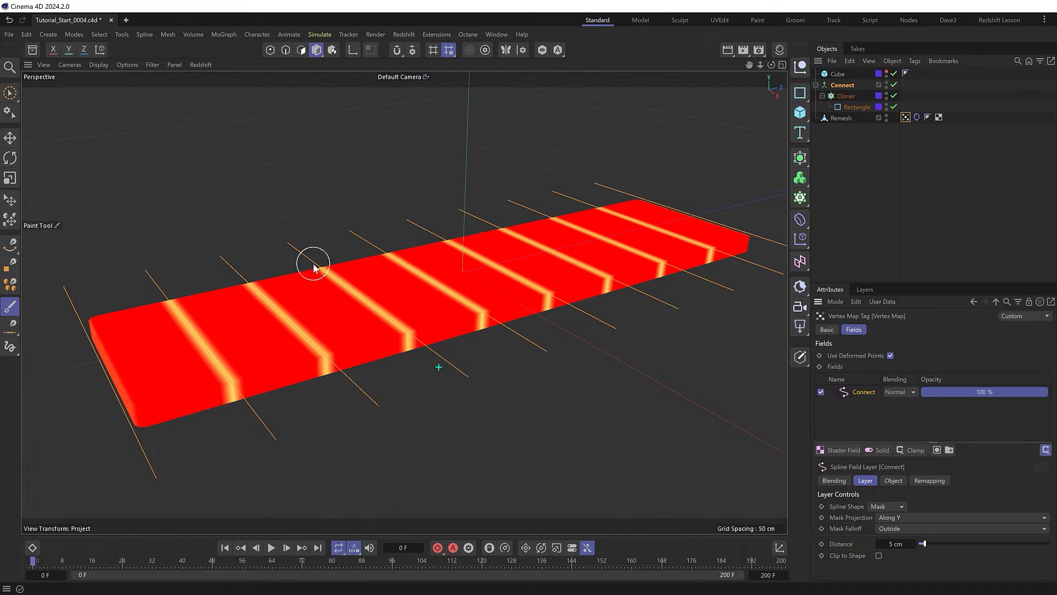
Step: Orbit the view to check the stripes and unhide the Cube
{"action": "left_click_drag", "start_coordinate": [537, 377], "coordinate": [536, 306], "text": "alt"}
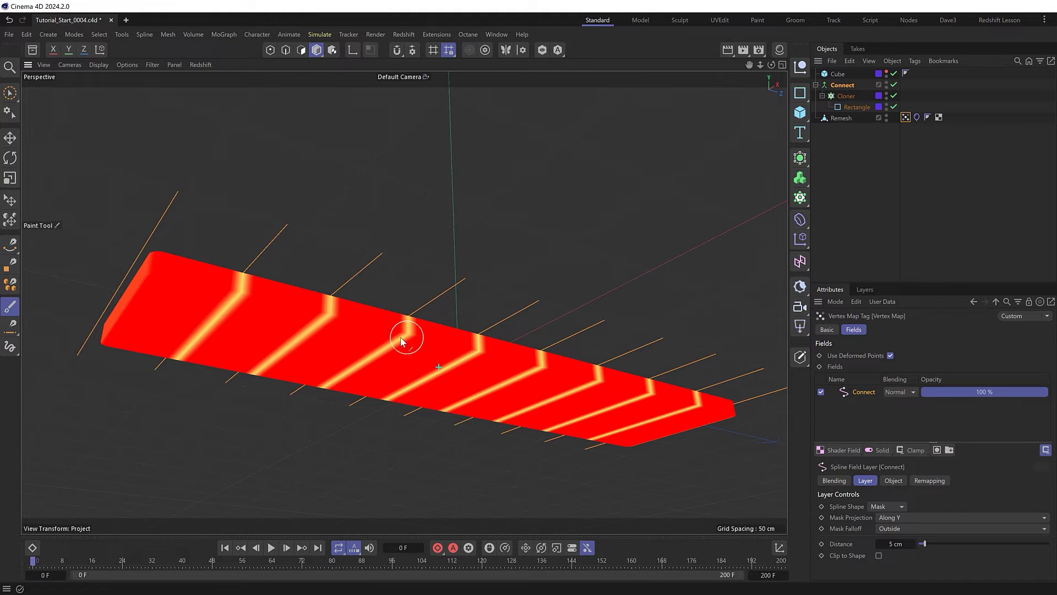
{"action": "left_click_drag", "start_coordinate": [419, 299], "coordinate": [411, 388], "text": "alt"}
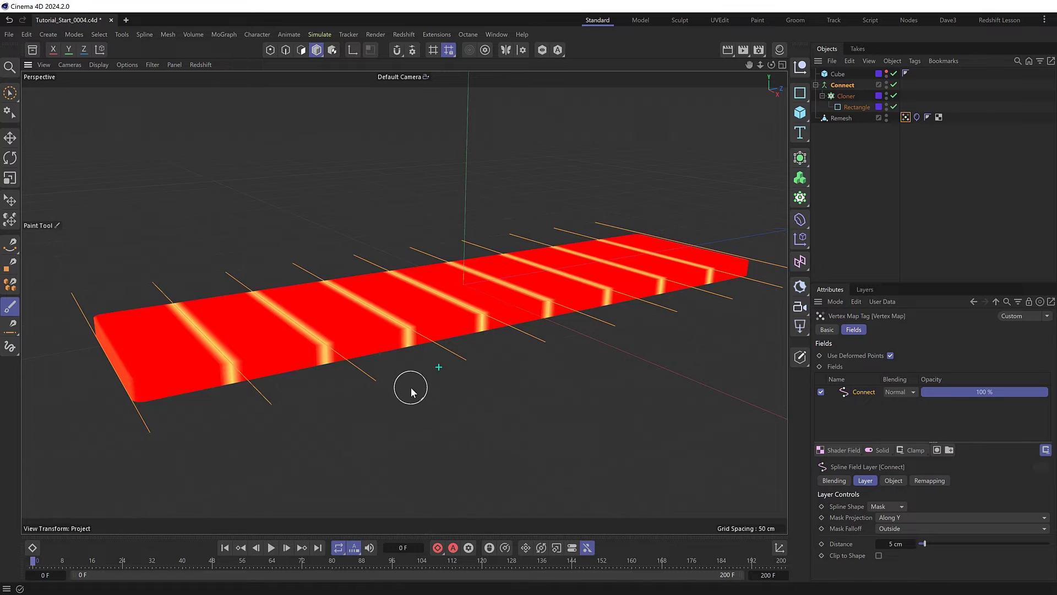
{"action": "left_click", "coordinate": [886, 73]}
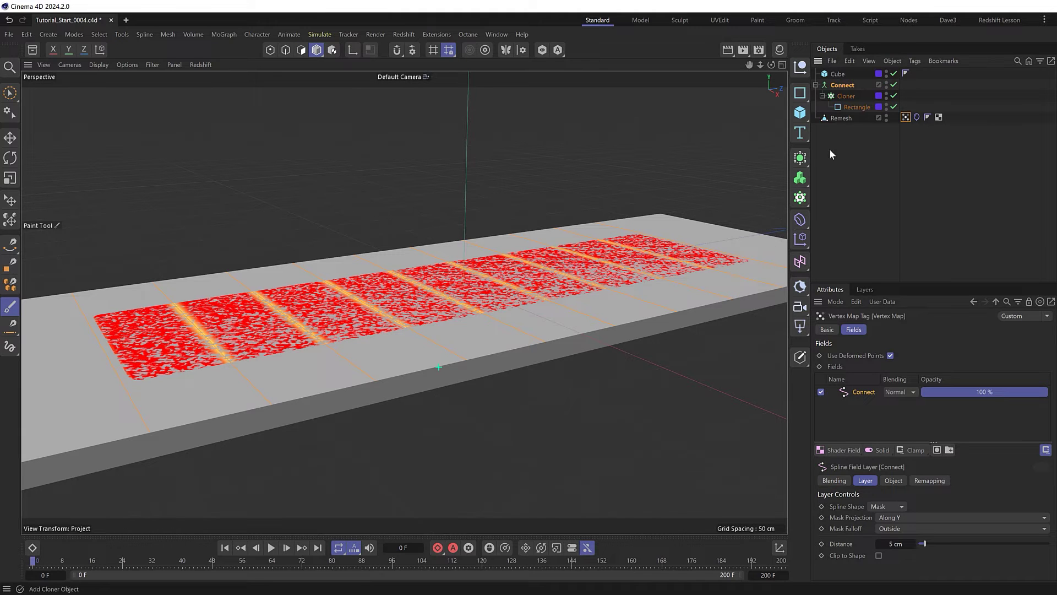
Step: Hide the Cube and add it to the vertex map's fields as a Subtract layer in Volume mode
{"action": "left_click", "coordinate": [886, 72]}
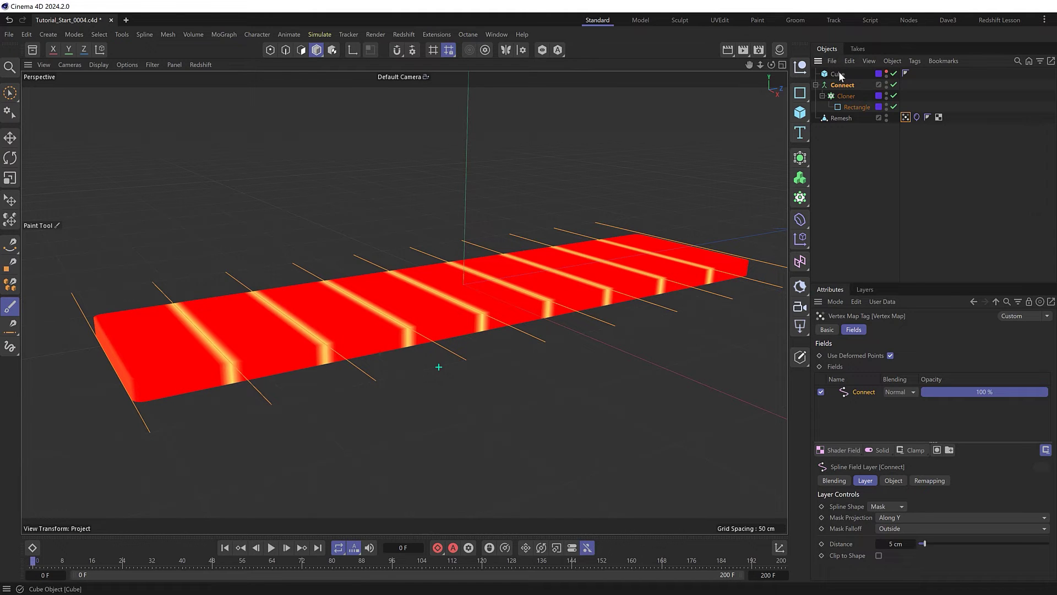
{"action": "mouse_move", "coordinate": [841, 118]}
{"action": "left_mouse_down"}
{"action": "mouse_move", "coordinate": [878, 181]}
{"action": "mouse_move", "coordinate": [857, 393]}
{"action": "left_mouse_up"}
{"action": "left_click", "coordinate": [903, 392]}
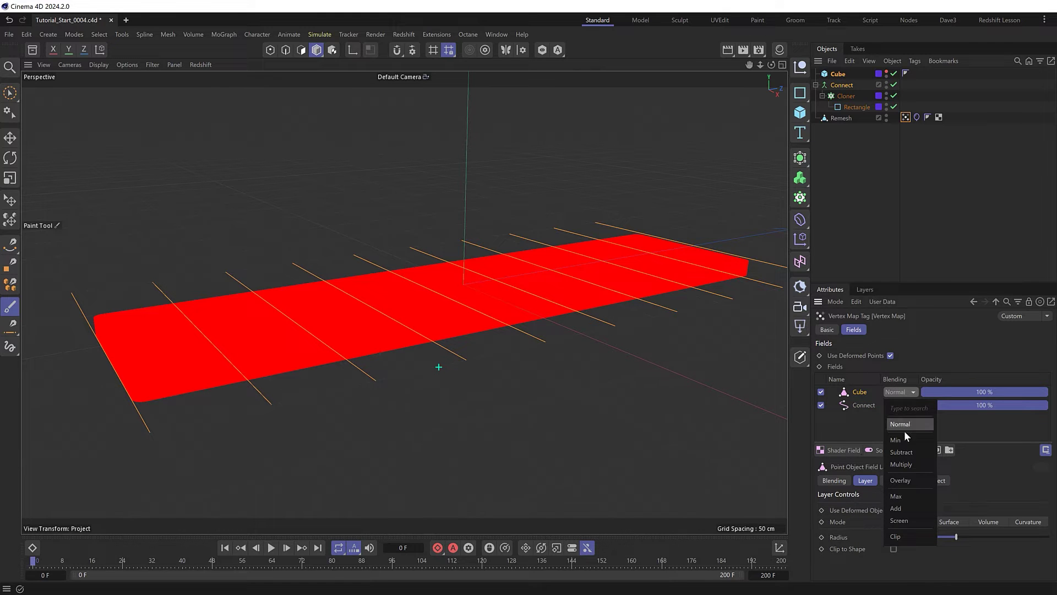
{"action": "left_click", "coordinate": [902, 453]}
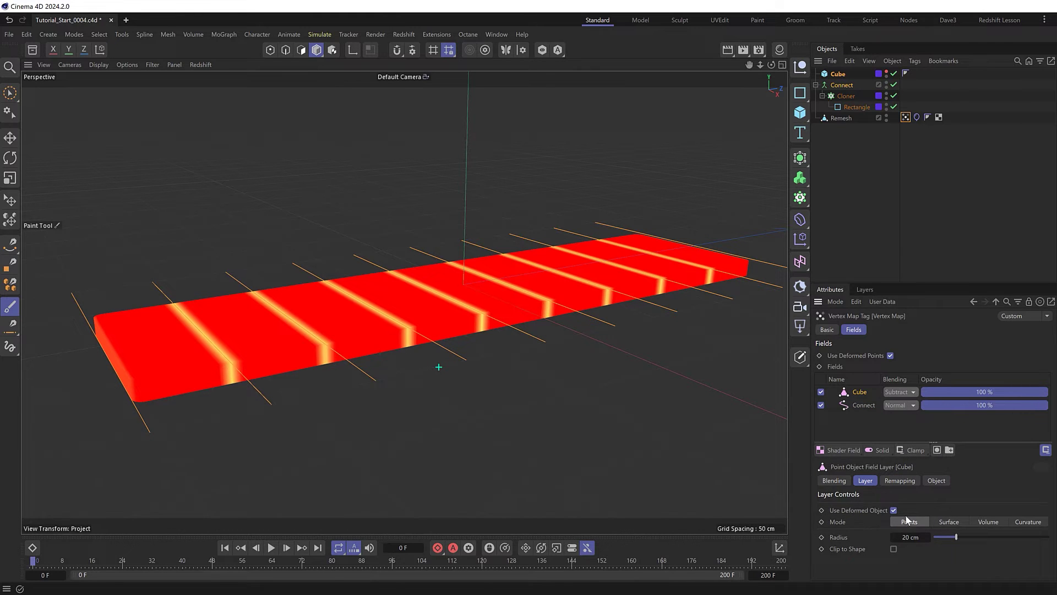
{"action": "left_click", "coordinate": [990, 522]}
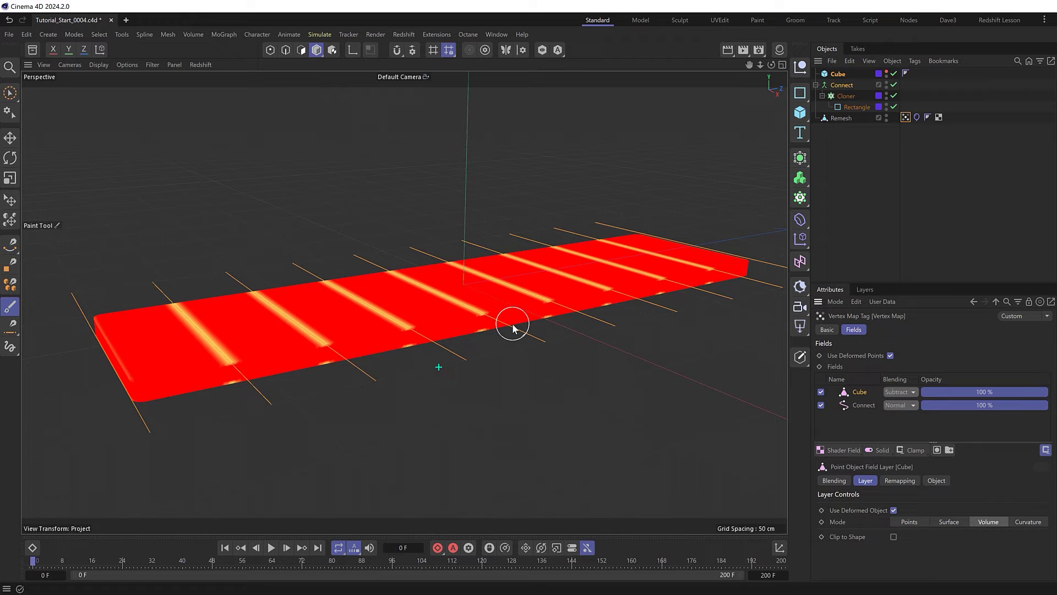
{"action": "left_click_drag", "start_coordinate": [550, 282], "coordinate": [642, 367], "text": "alt"}
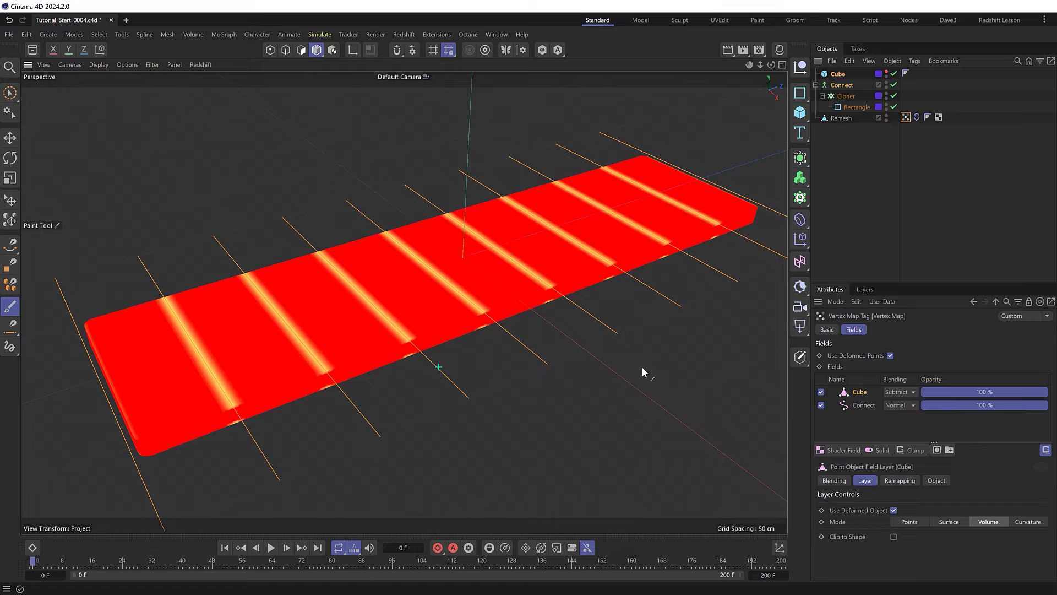
{"action": "left_click", "coordinate": [916, 117]}
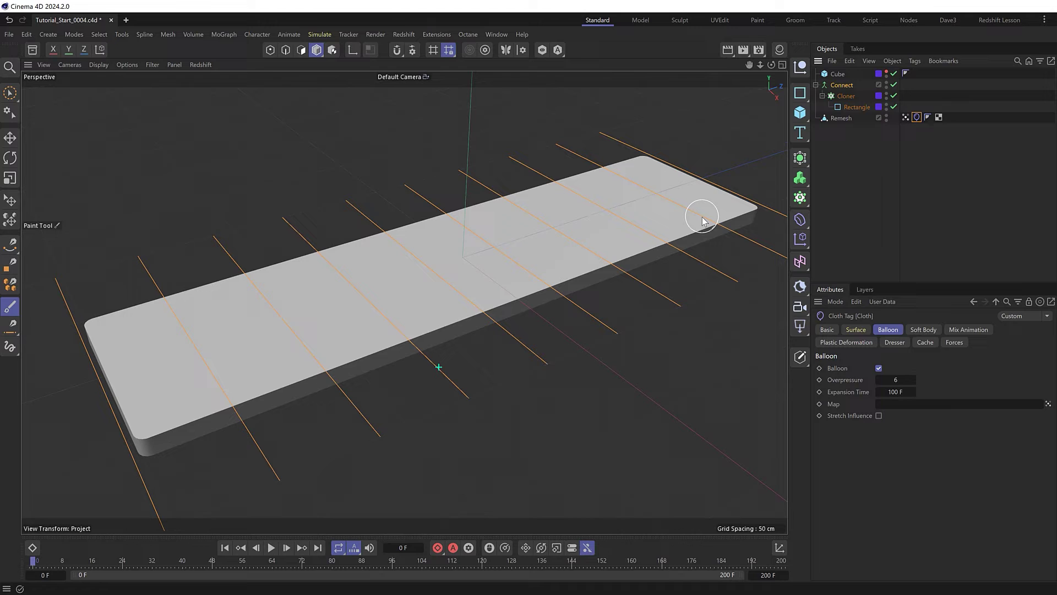
Step: Enable With Pins using the vertex map as the pin map, then test-play the cloth inflation
{"action": "left_click", "coordinate": [979, 330]}
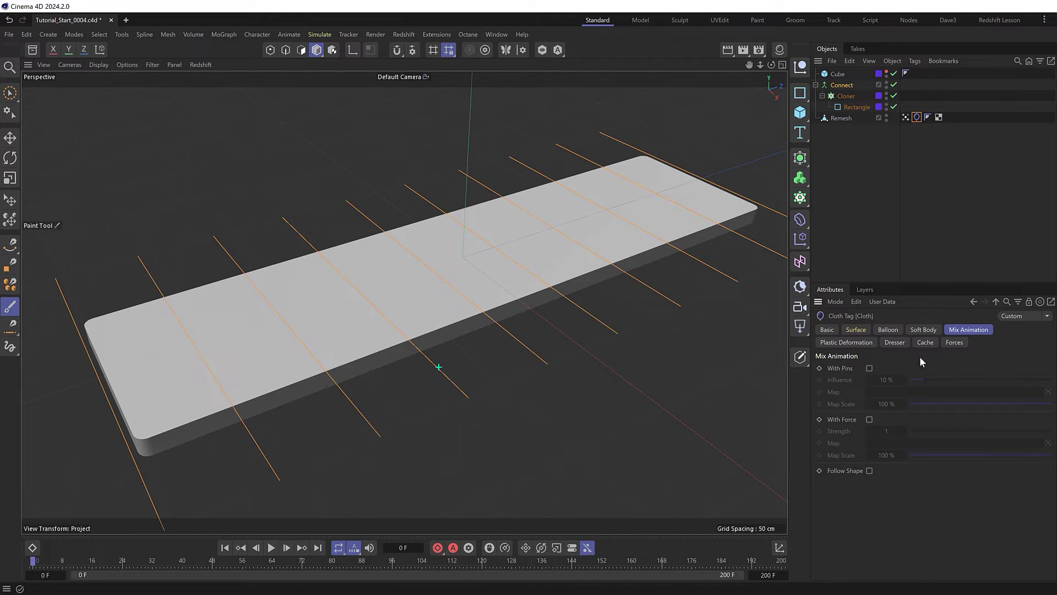
{"action": "left_click", "coordinate": [868, 368]}
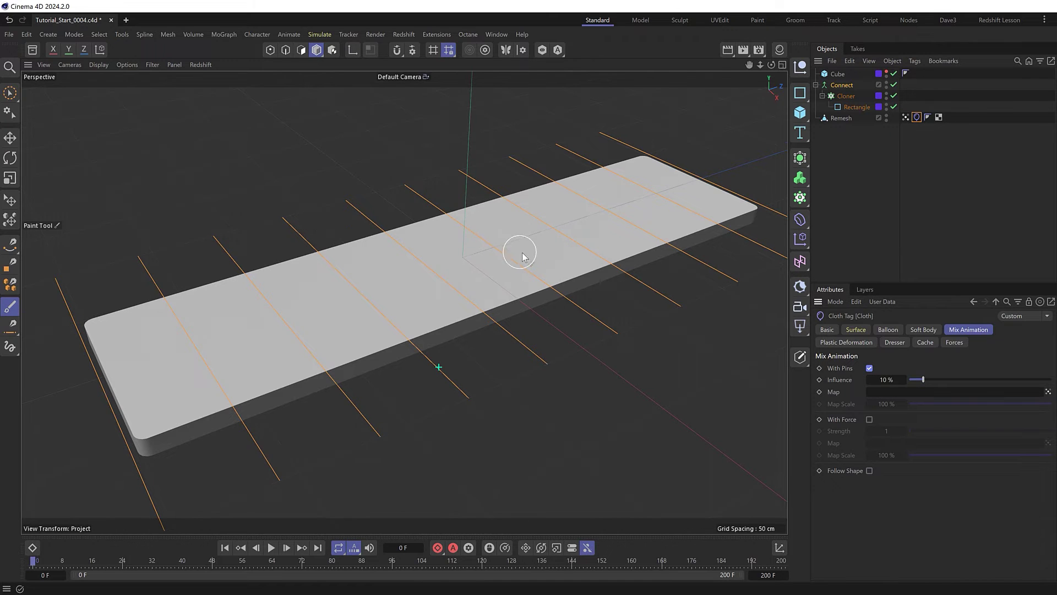
{"action": "left_click_drag", "start_coordinate": [906, 117], "coordinate": [891, 391]}
{"action": "left_click", "coordinate": [457, 472]}
{"action": "left_click", "coordinate": [273, 551]}
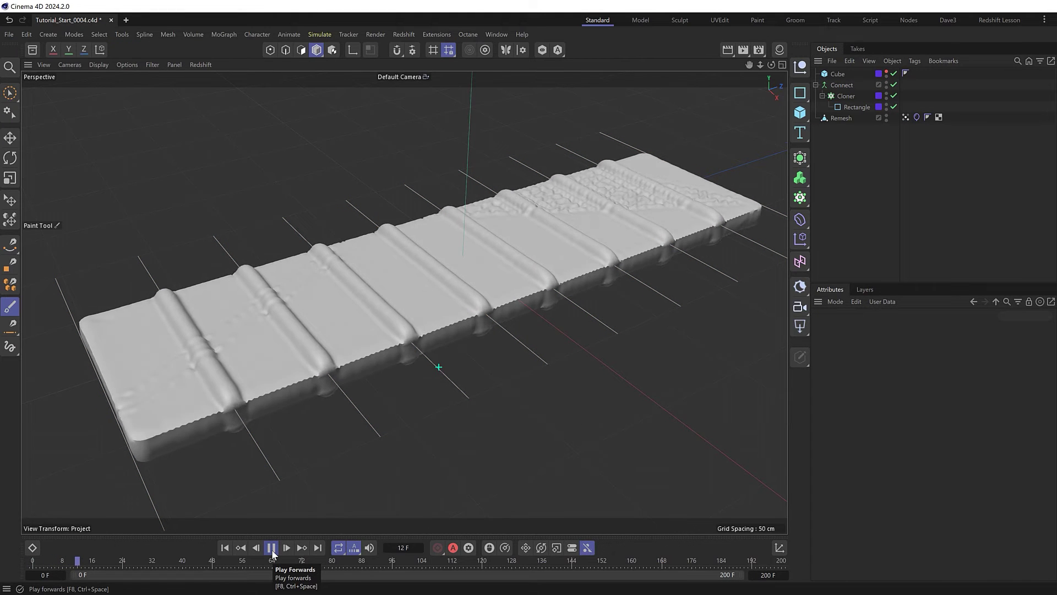
{"action": "left_click", "coordinate": [272, 548]}
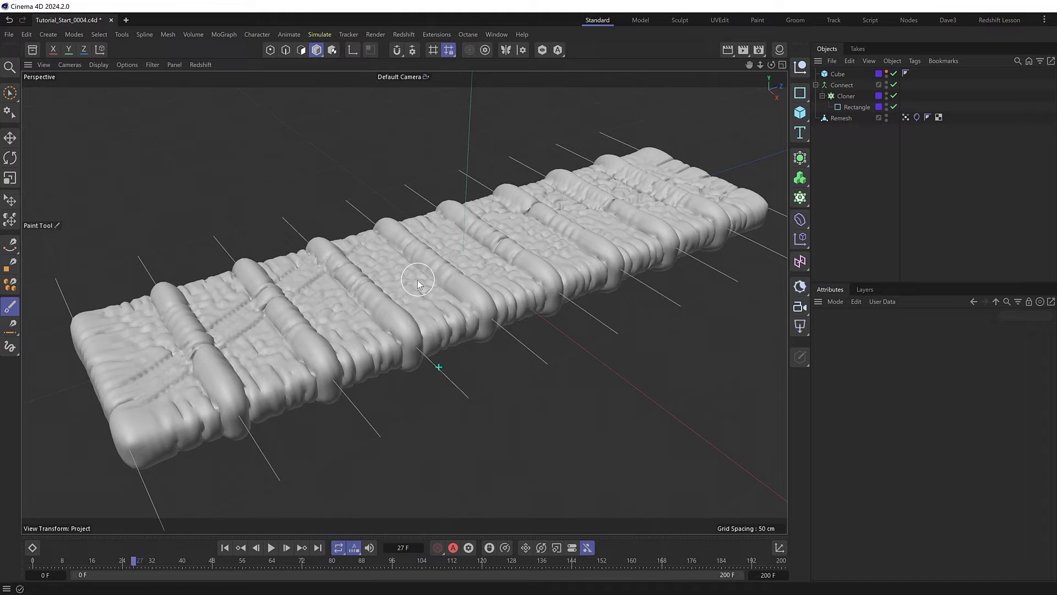
Step: Invert the vertex map weights and replay the cloth to frame 75 to inspect the cushions
{"action": "left_click", "coordinate": [225, 547]}
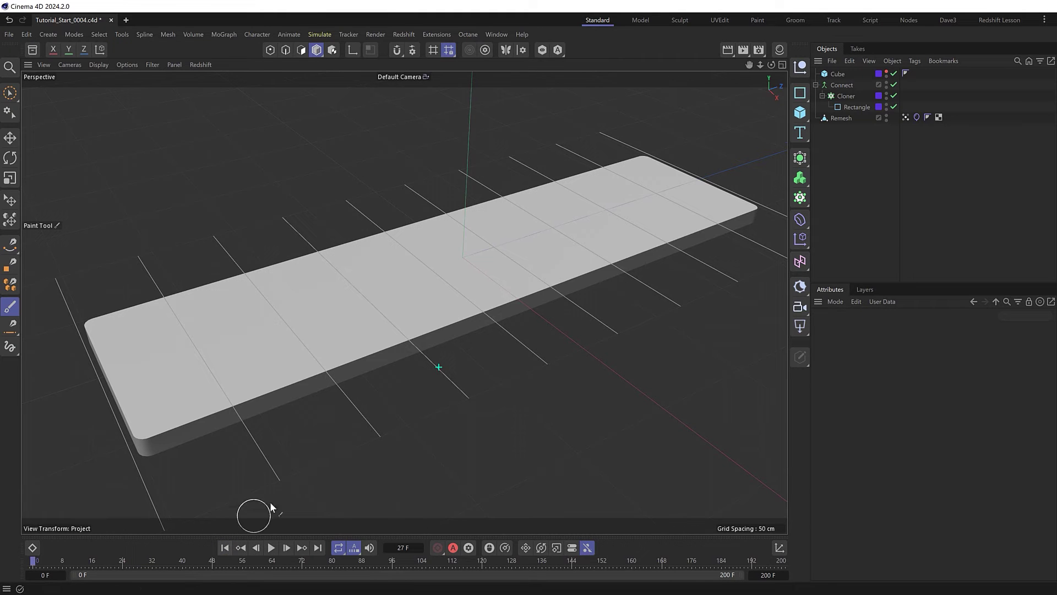
{"action": "left_click", "coordinate": [906, 116]}
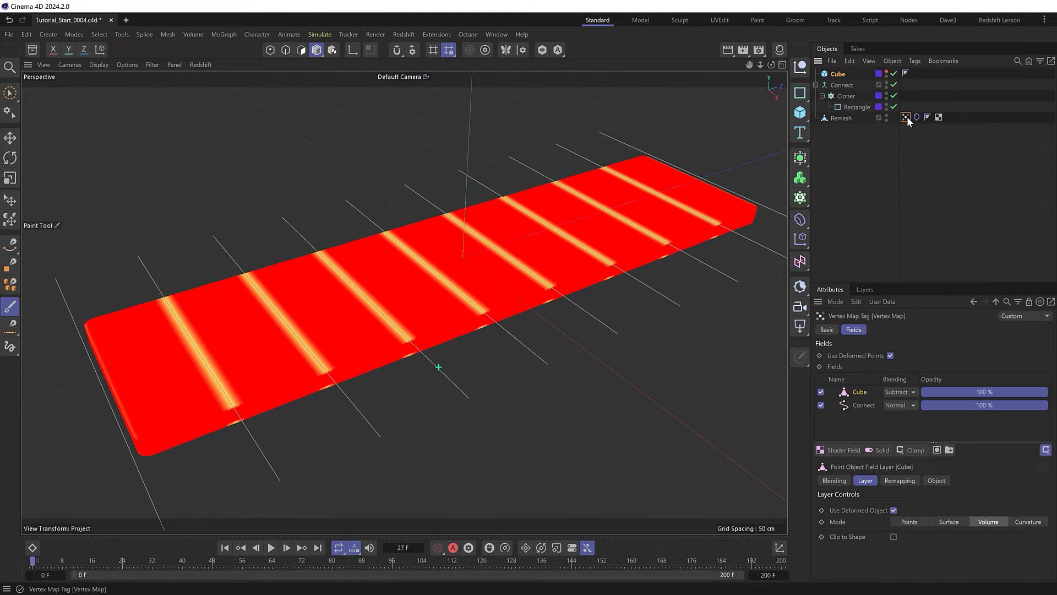
{"action": "left_click", "coordinate": [828, 330]}
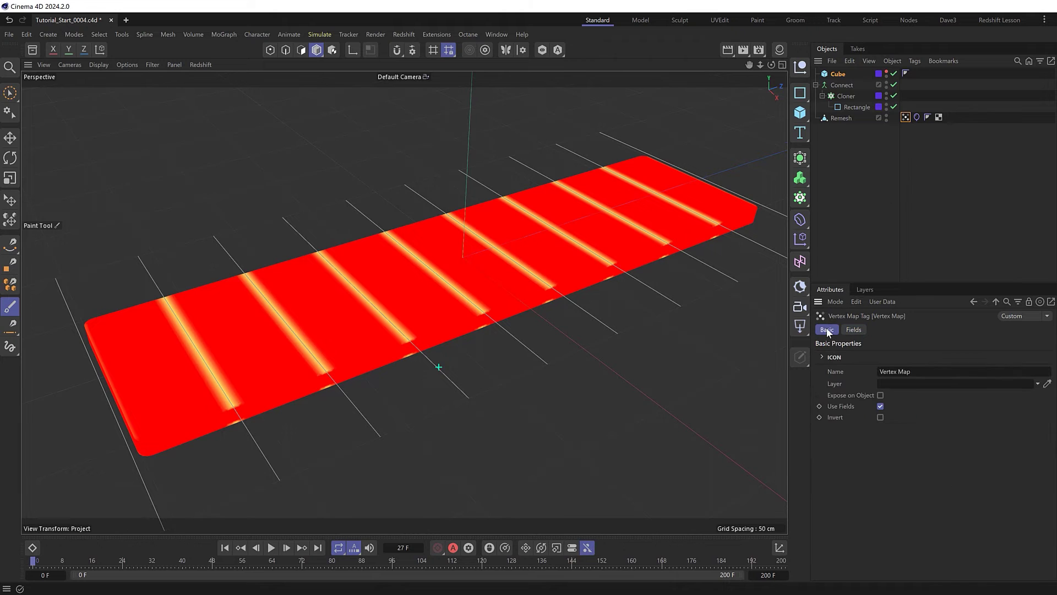
{"action": "left_click", "coordinate": [880, 417]}
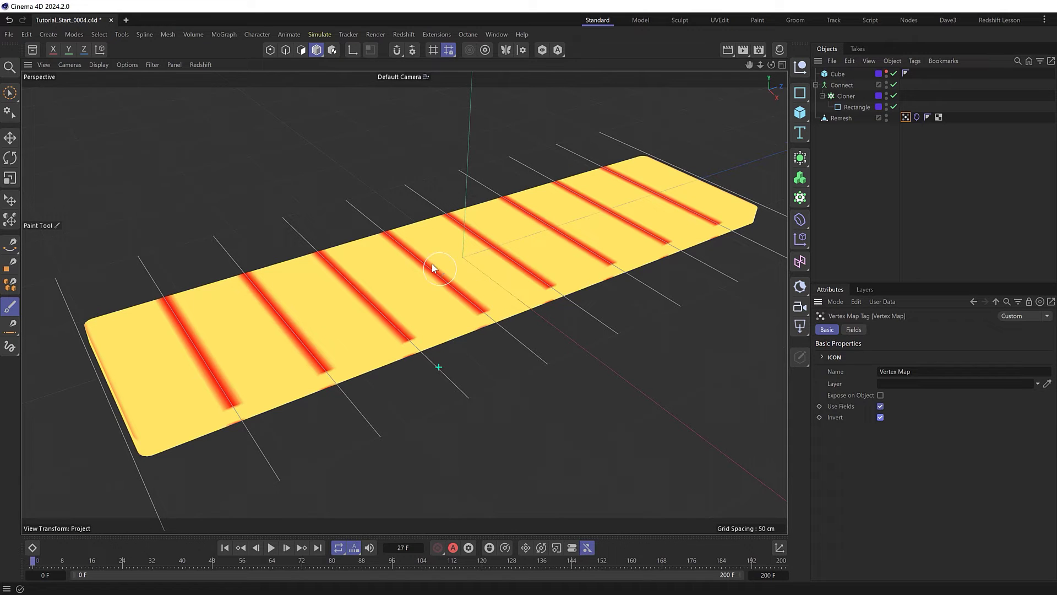
{"action": "left_click", "coordinate": [954, 194]}
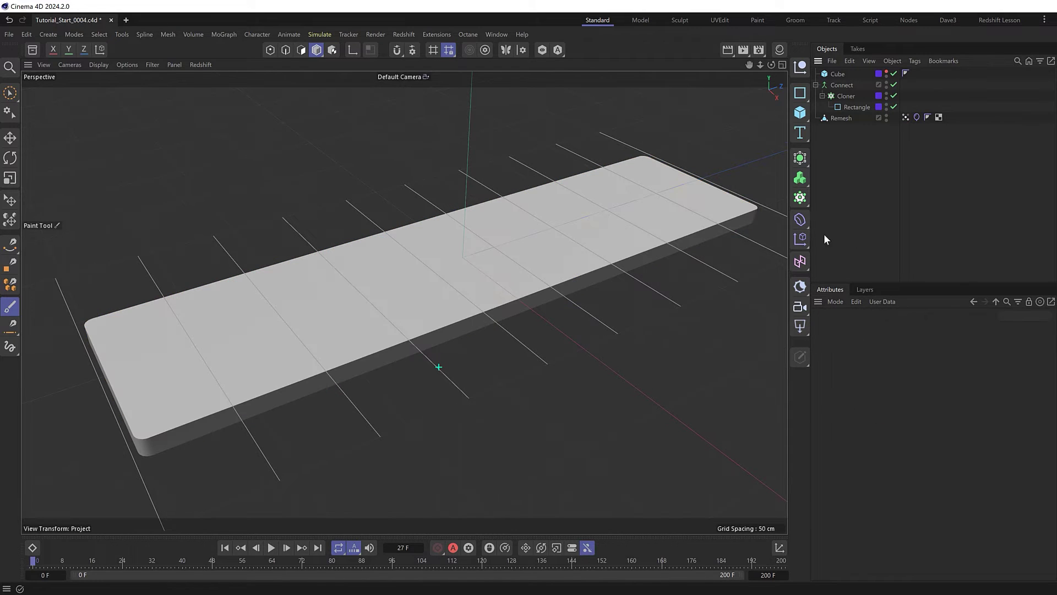
{"action": "left_click", "coordinate": [272, 551]}
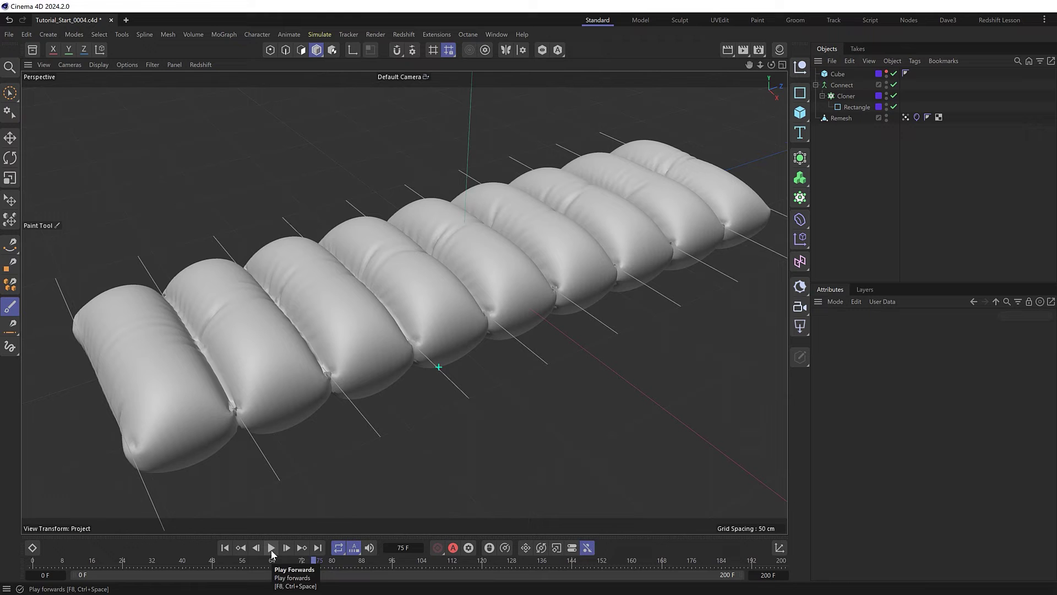
{"action": "left_click_drag", "start_coordinate": [519, 278], "coordinate": [497, 357], "text": "alt"}
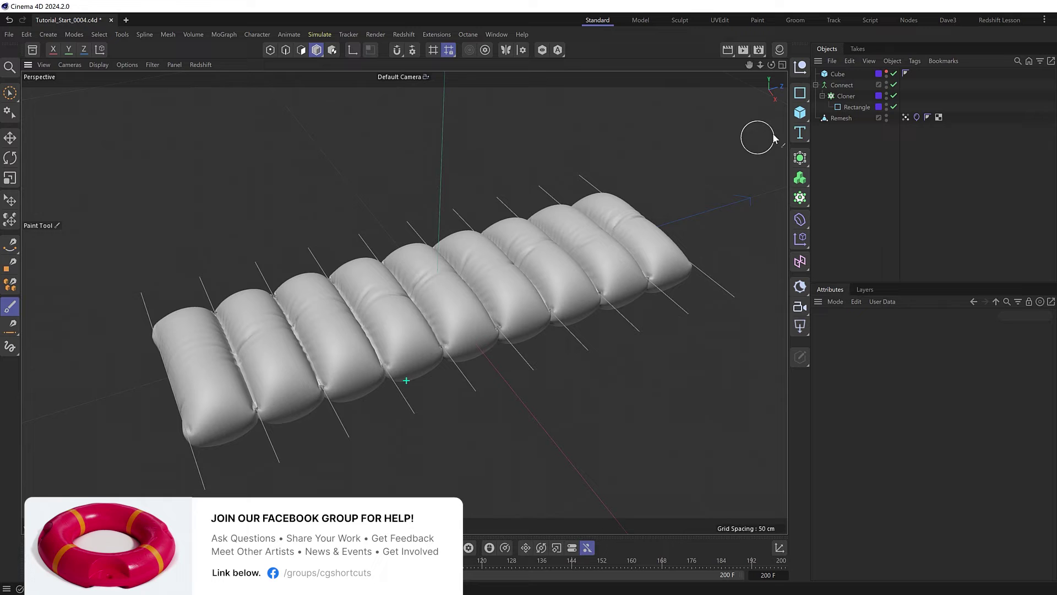
Step: Bake the simulated shape into a polygon object named Puffy Remesh and save incrementally
{"action": "right_click", "coordinate": [841, 118]}
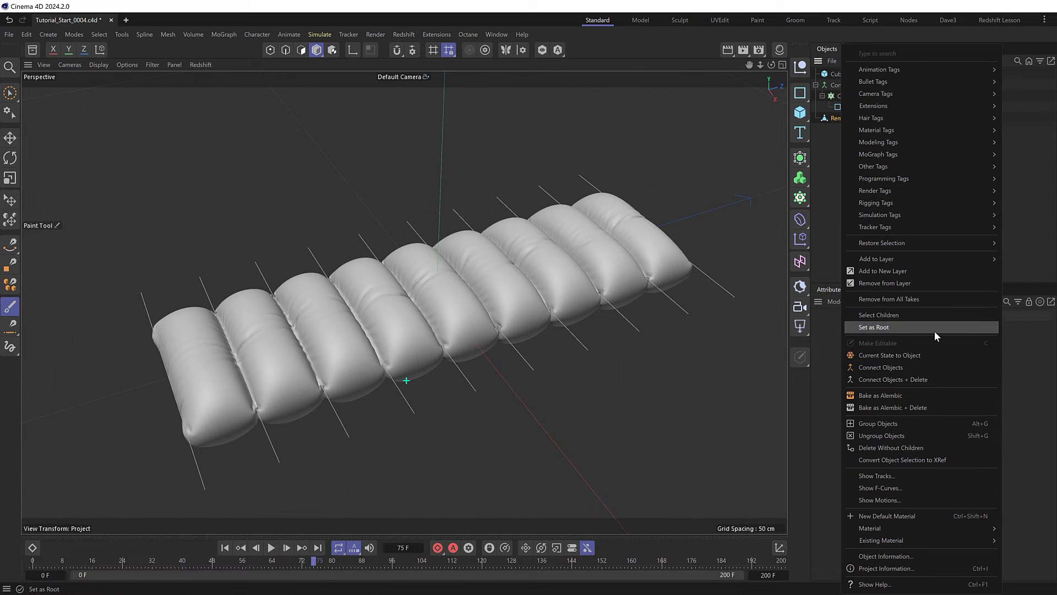
{"action": "left_click", "coordinate": [928, 356]}
{"action": "key", "text": "ctrl+alt+s"}
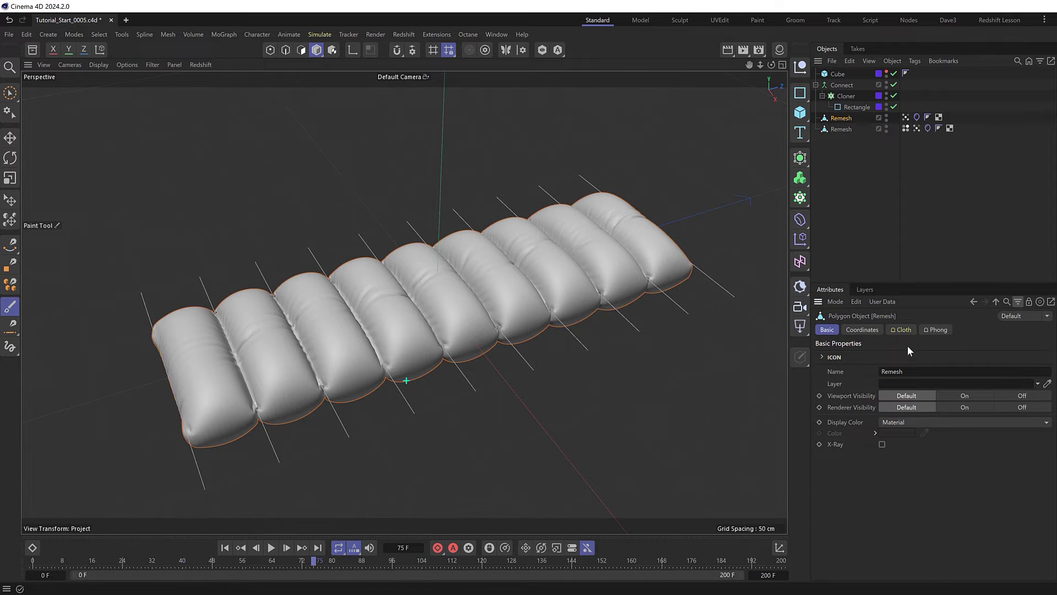
{"action": "double_click", "coordinate": [843, 129]}
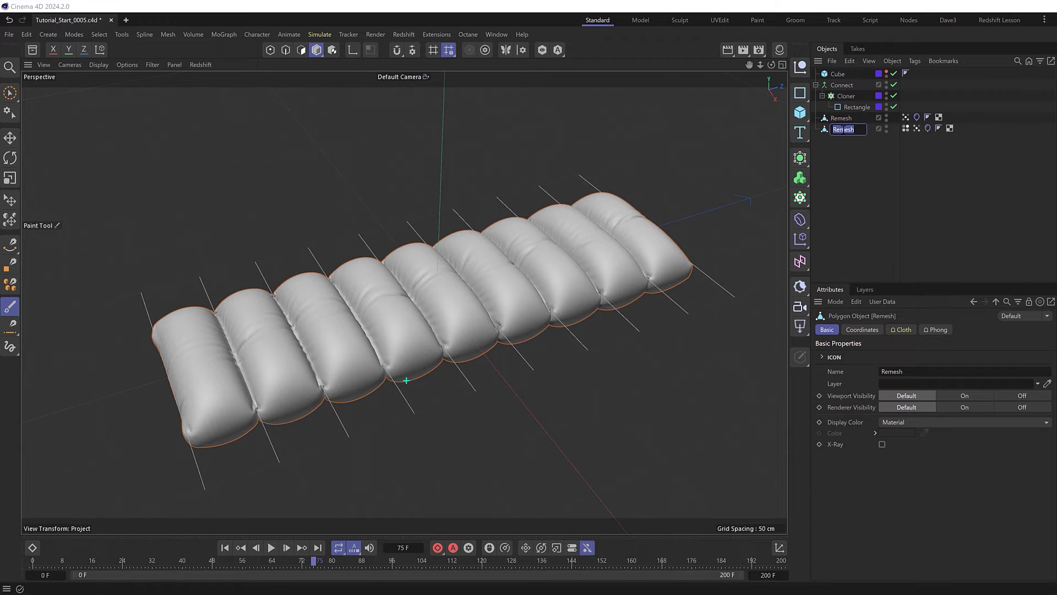
{"action": "key", "text": "Home"}
{"action": "type", "text": "Pu"}
{"action": "left_click", "coordinate": [850, 151]}
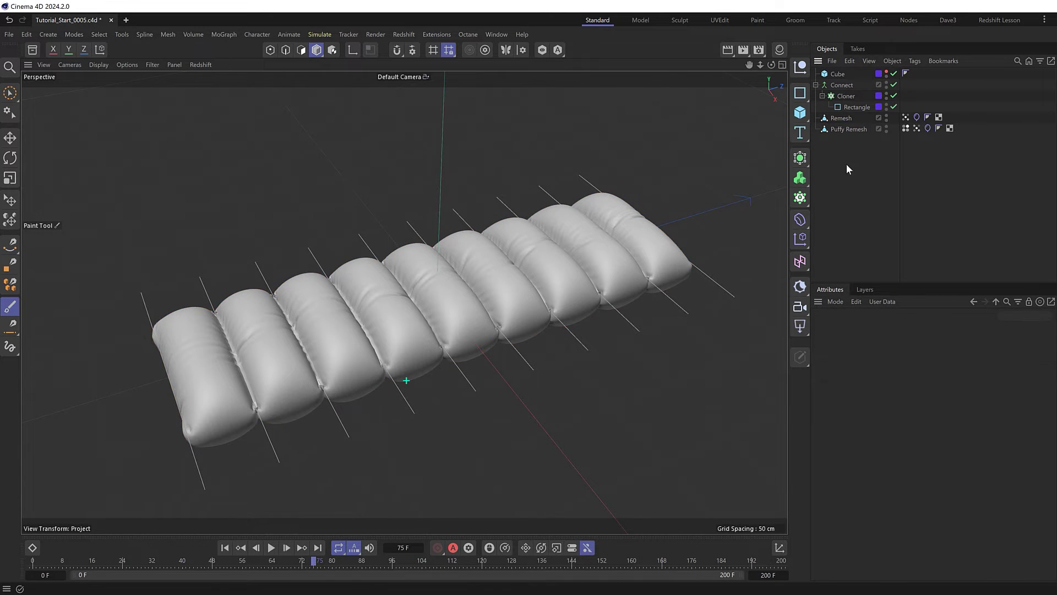
Step: Rewind to frame 0, delete the extra tag, and test-move Puffy Remesh before undoing
{"action": "left_click", "coordinate": [225, 547]}
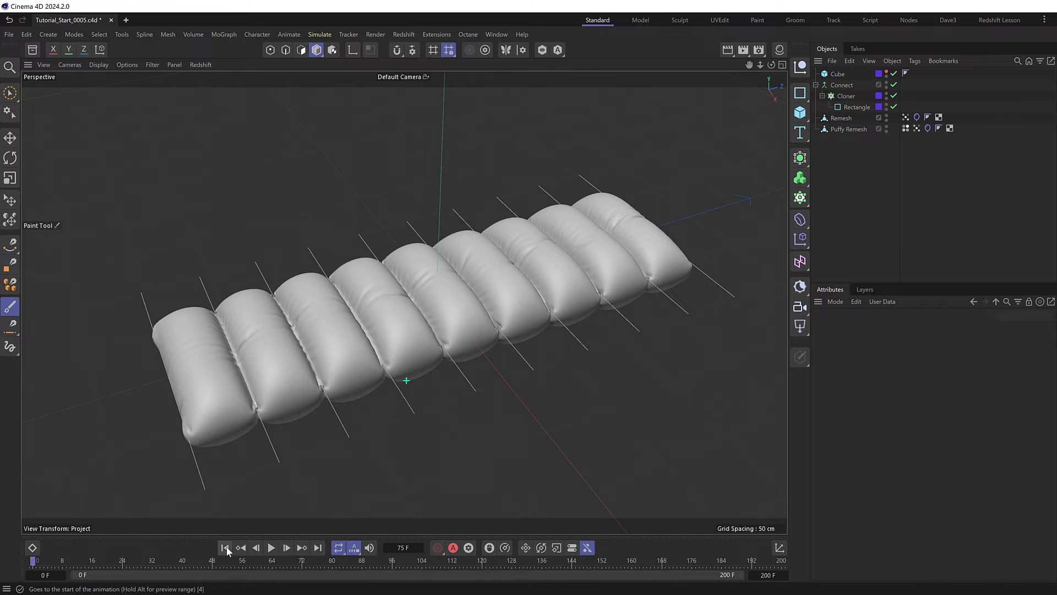
{"action": "left_click", "coordinate": [917, 118]}
{"action": "left_click", "coordinate": [925, 126], "text": "ctrl"}
{"action": "key", "text": "Delete"}
{"action": "left_click", "coordinate": [840, 128]}
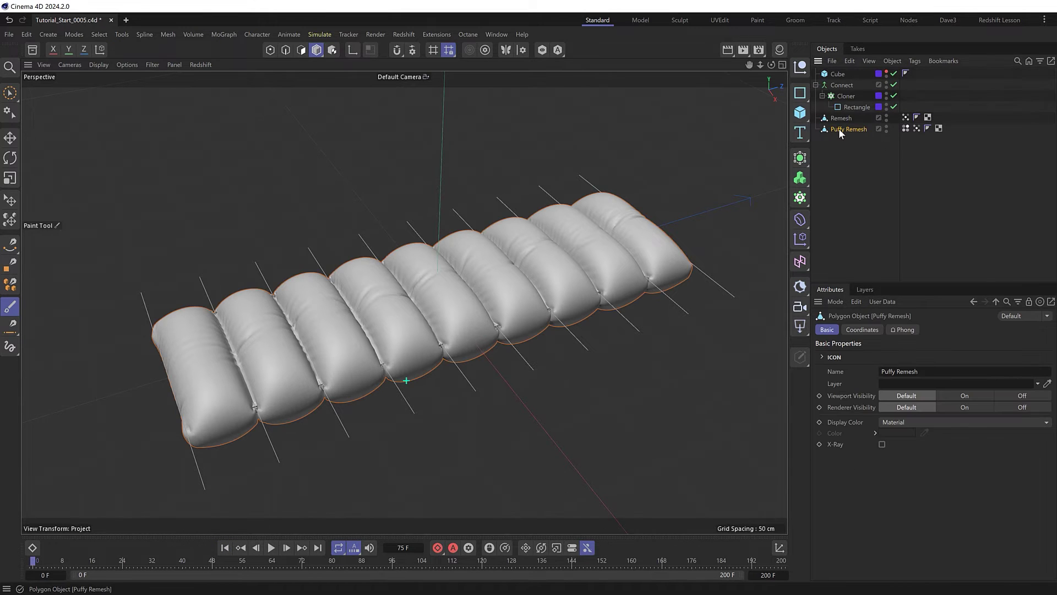
{"action": "key", "text": "e"}
{"action": "left_click_drag", "start_coordinate": [470, 337], "coordinate": [562, 468]}
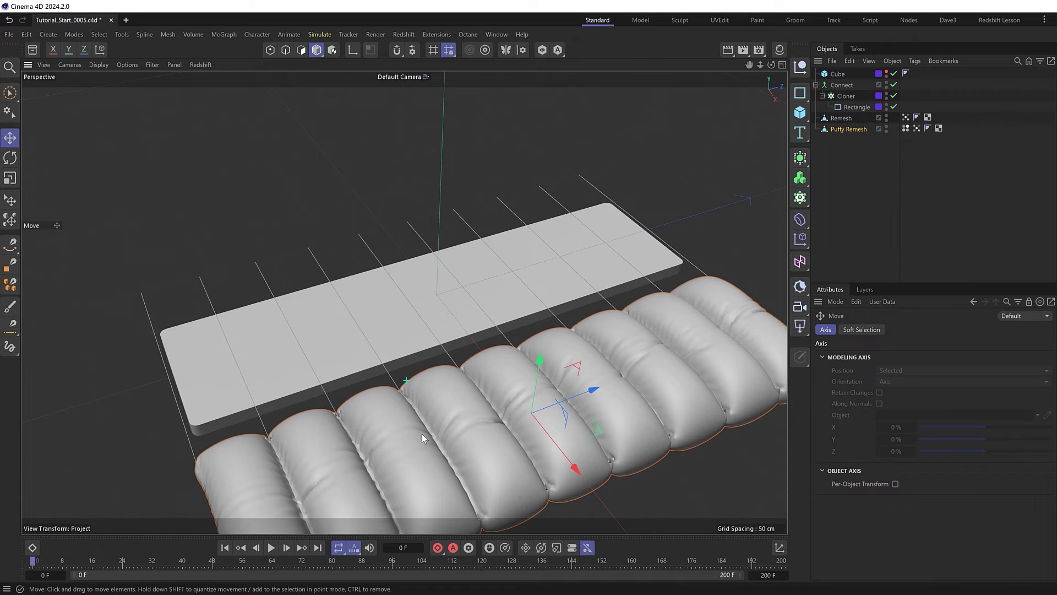
{"action": "key", "text": "ctrl+z"}
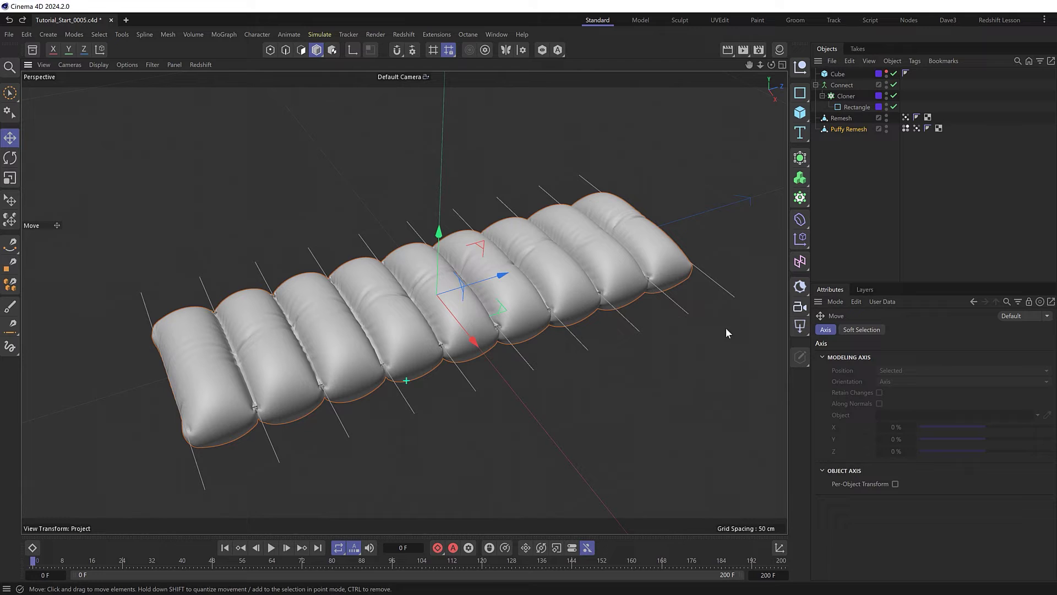
Step: Delete the Cube and Connect objects and save as Tutorial_Start_0006
{"action": "left_click", "coordinate": [840, 74]}
{"action": "left_click", "coordinate": [842, 86], "text": "ctrl"}
{"action": "key", "text": "Delete"}
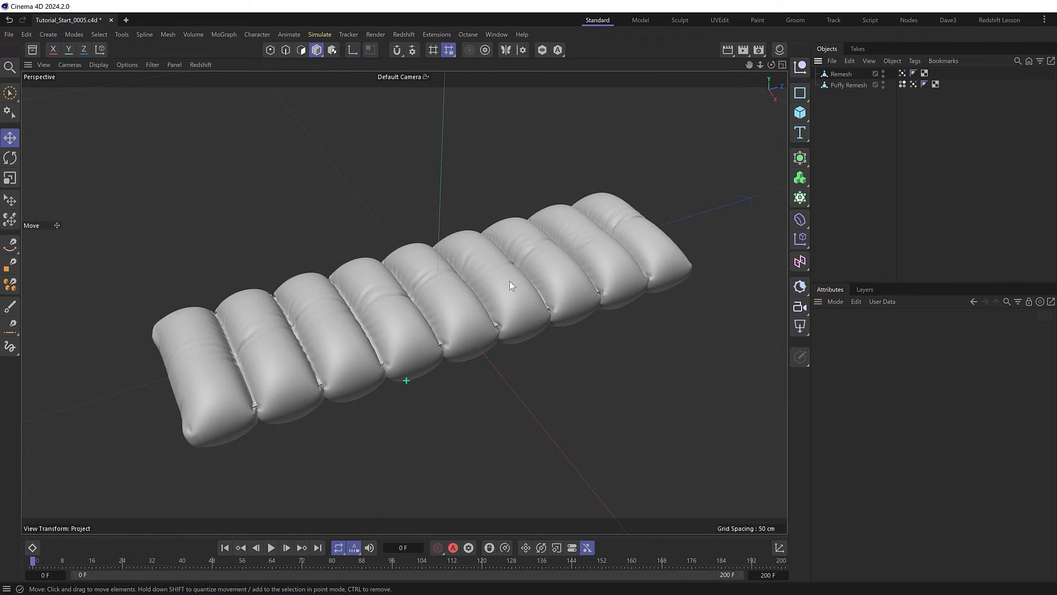
{"action": "key", "text": "ctrl+alt+s"}
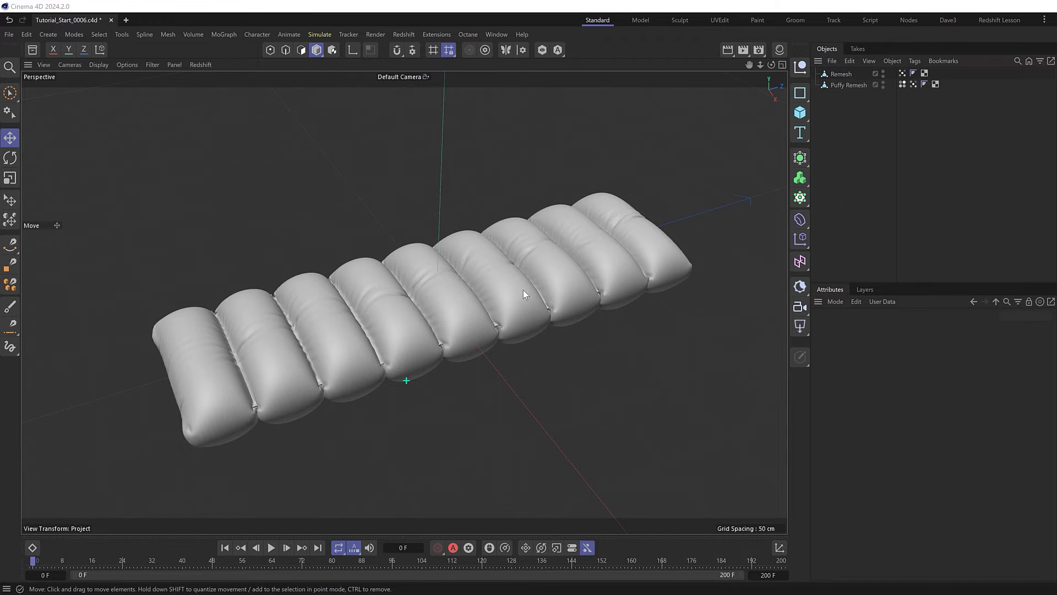
Step: Add a Pose Morph tag to Remesh with Points enabled, hiding Puffy Remesh
{"action": "left_click", "coordinate": [843, 74]}
{"action": "key", "text": "shift+c"}
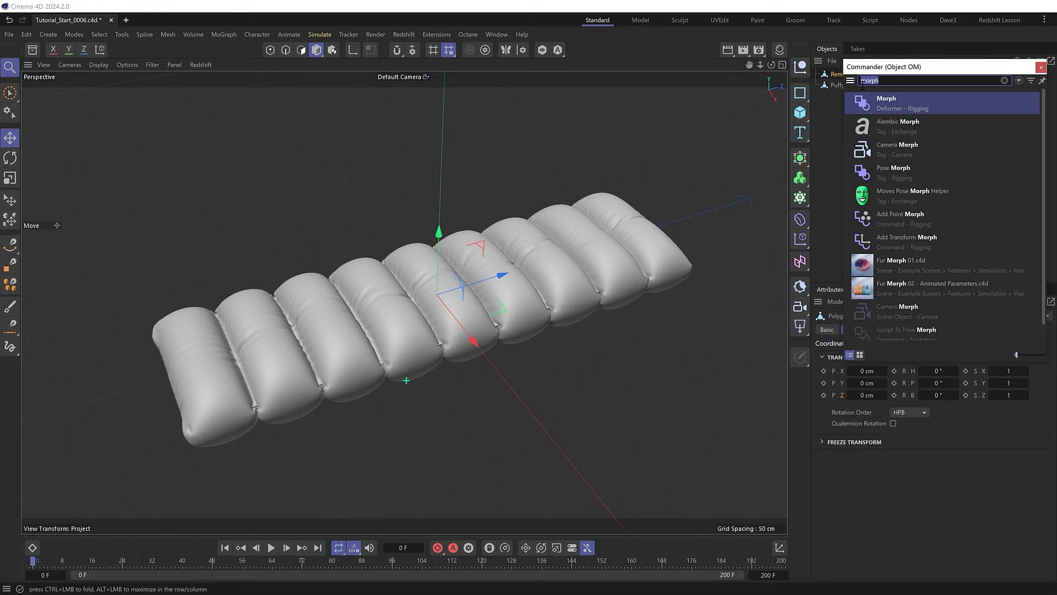
{"action": "left_click", "coordinate": [915, 175]}
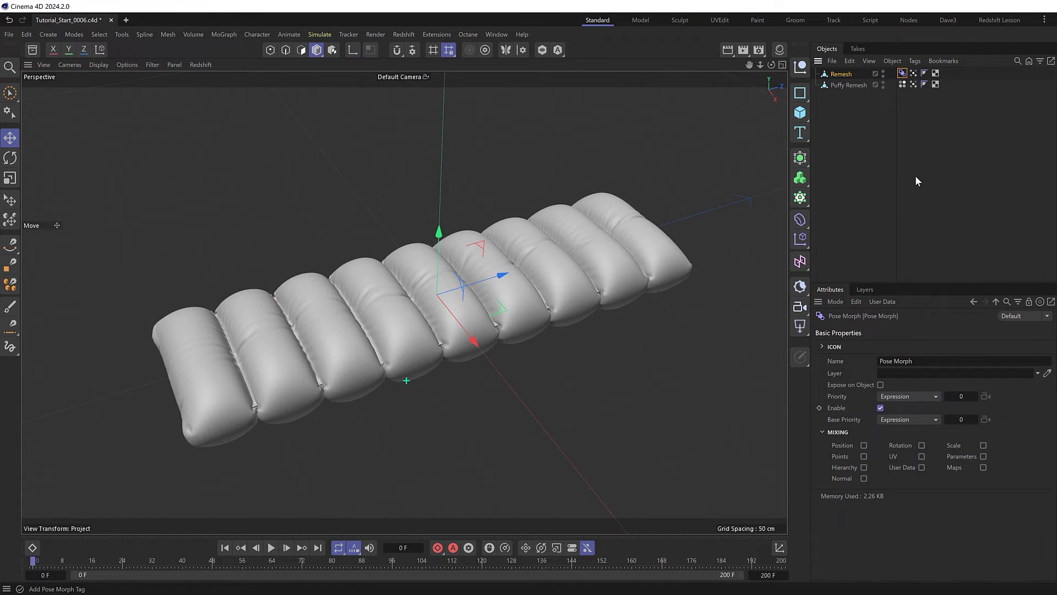
{"action": "double_click", "coordinate": [883, 82]}
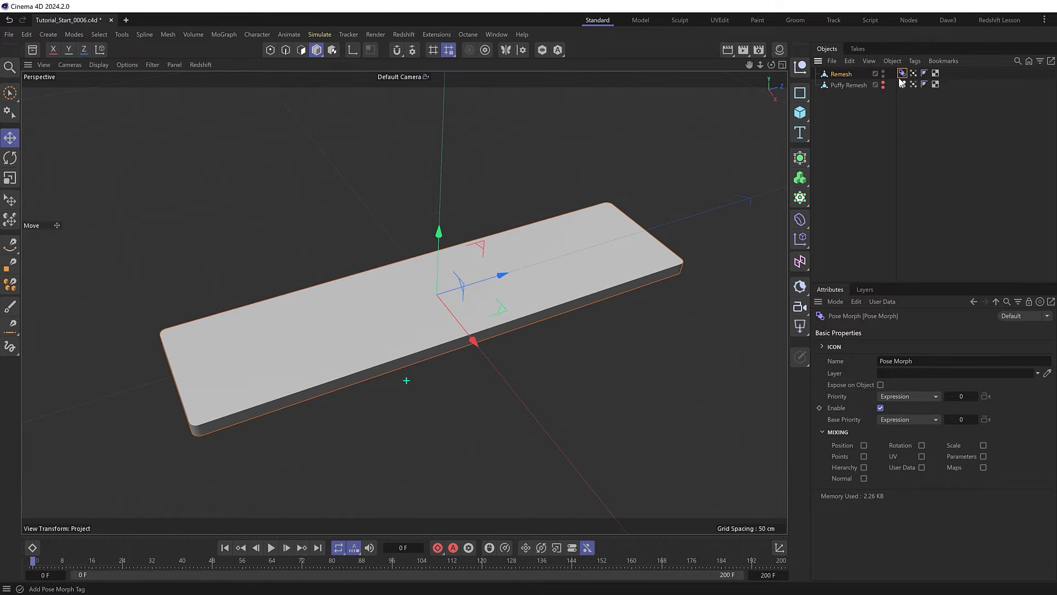
{"action": "left_click", "coordinate": [864, 456]}
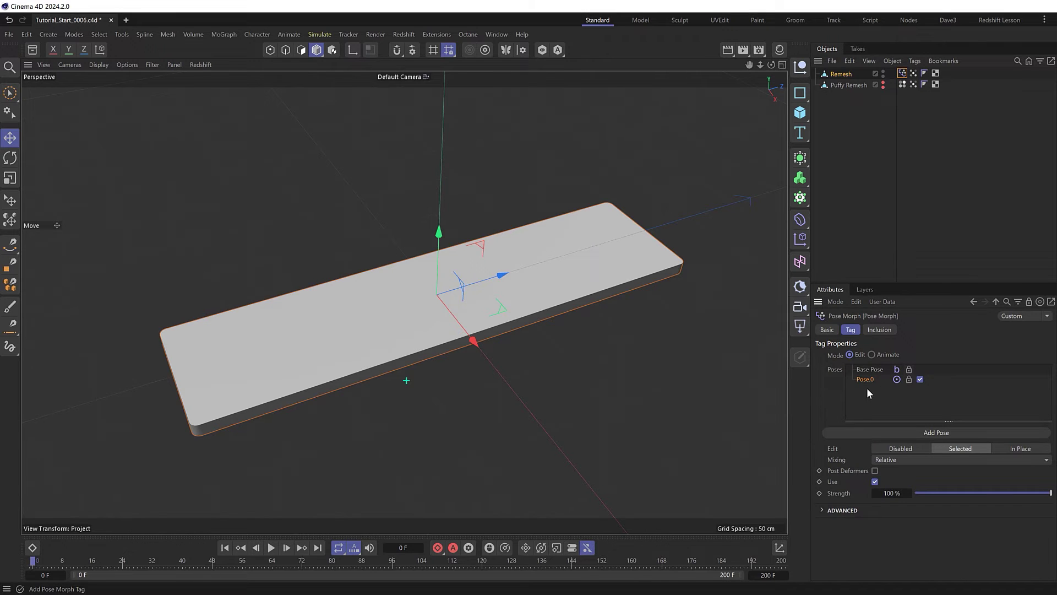
Step: Replace Pose.0 with Puffy Remesh as an absolute morph target and test its strength
{"action": "key", "text": "Delete"}
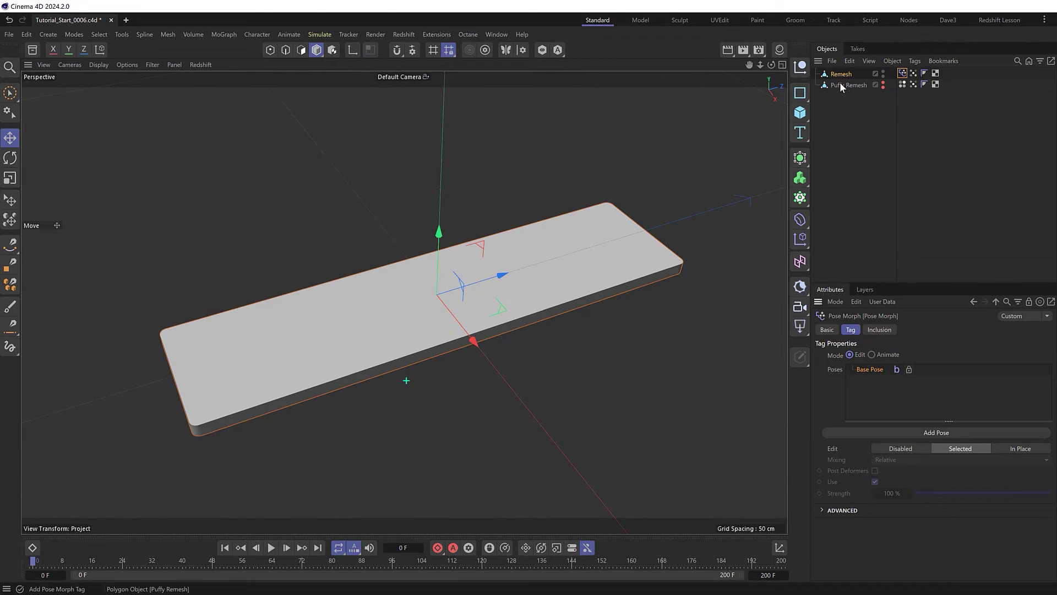
{"action": "left_click_drag", "start_coordinate": [840, 83], "coordinate": [883, 396]}
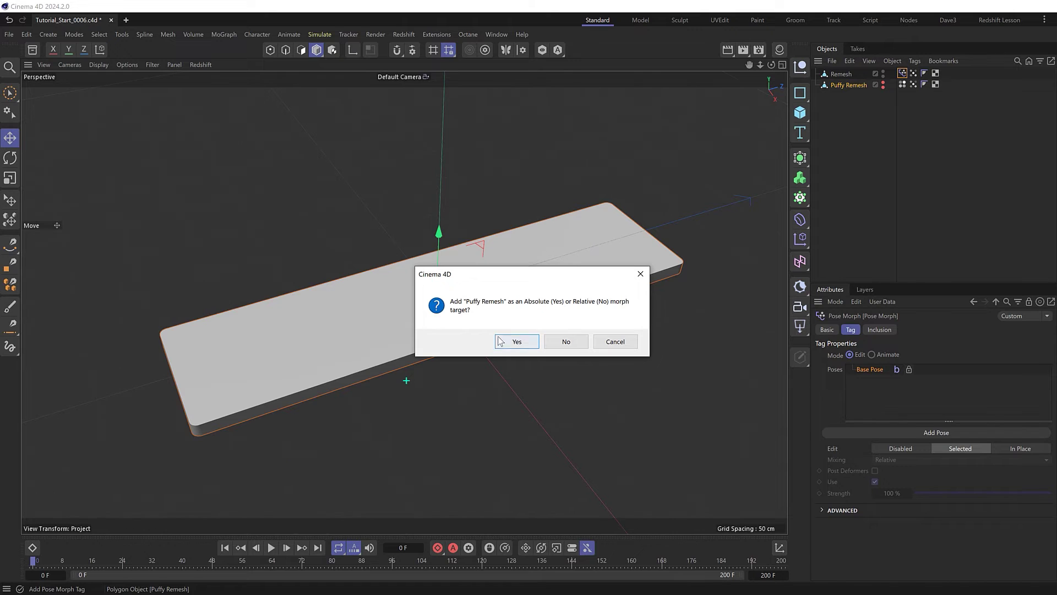
{"action": "left_click", "coordinate": [517, 341]}
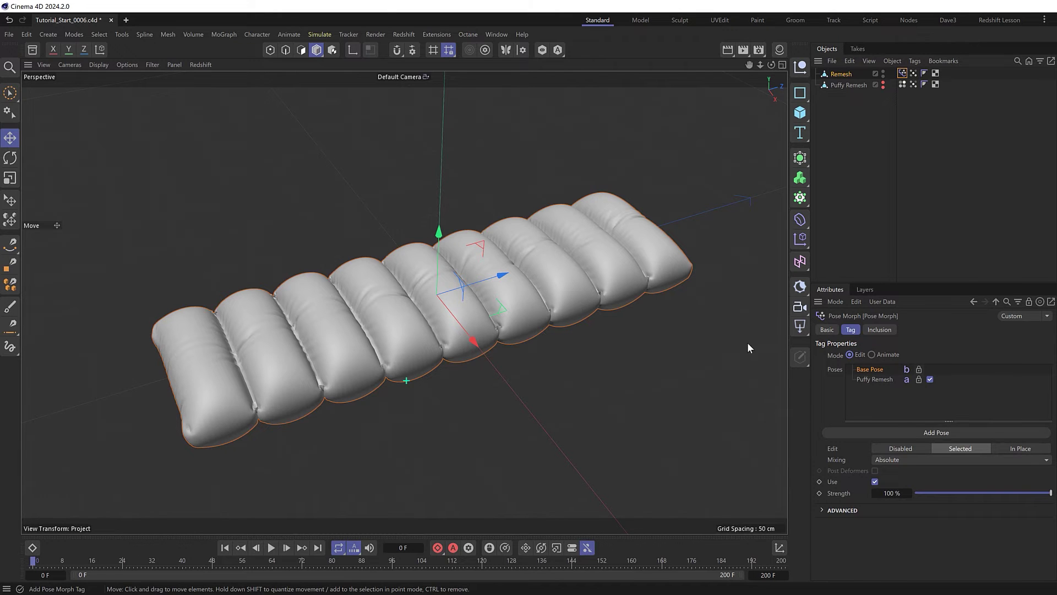
{"action": "left_click_drag", "start_coordinate": [1019, 490], "coordinate": [1053, 496]}
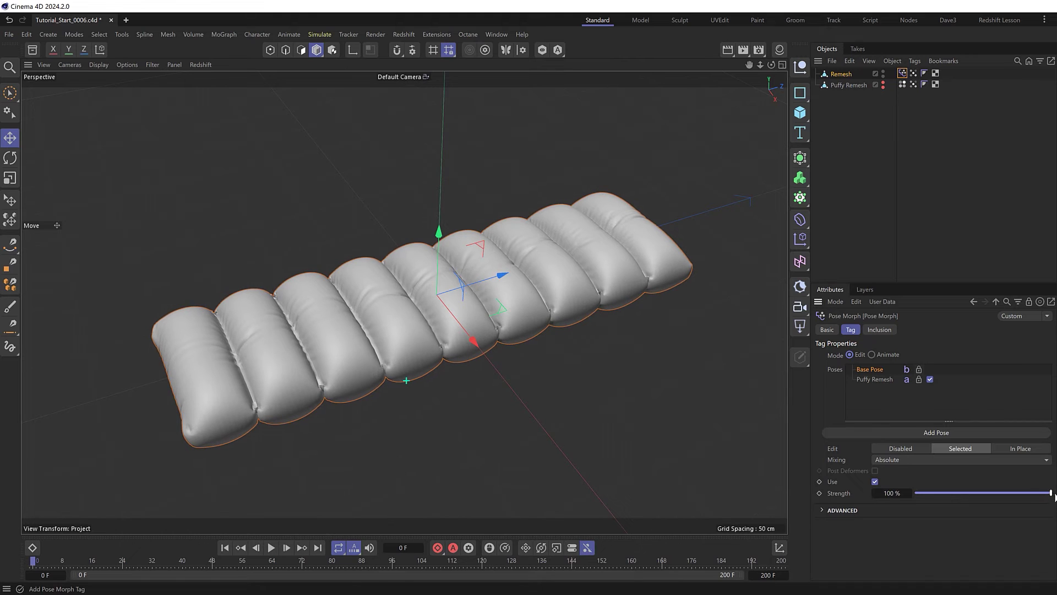
Step: Set the Pose Morph to Animate and add a Morph deformer under Remesh using the Puffy Remesh target
{"action": "left_click", "coordinate": [873, 355]}
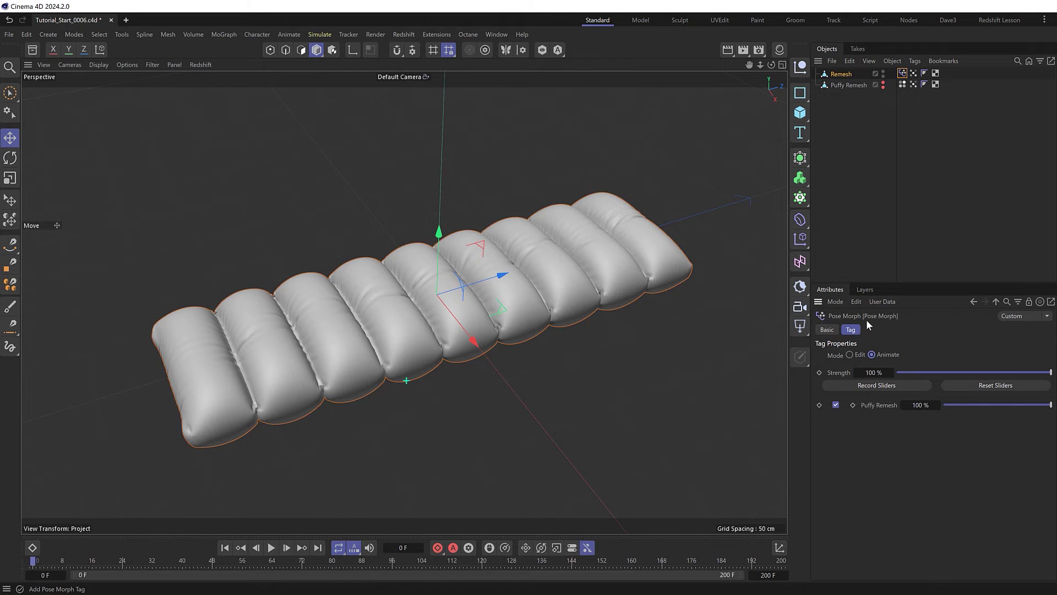
{"action": "left_click", "coordinate": [849, 85]}
{"action": "key", "text": "shift+c"}
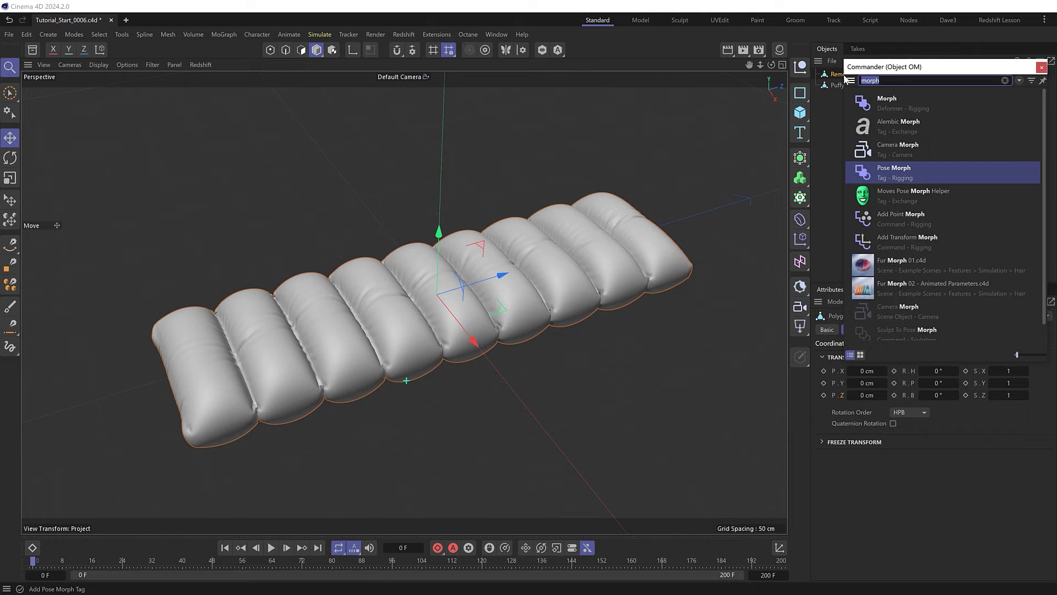
{"action": "left_click", "coordinate": [947, 108]}
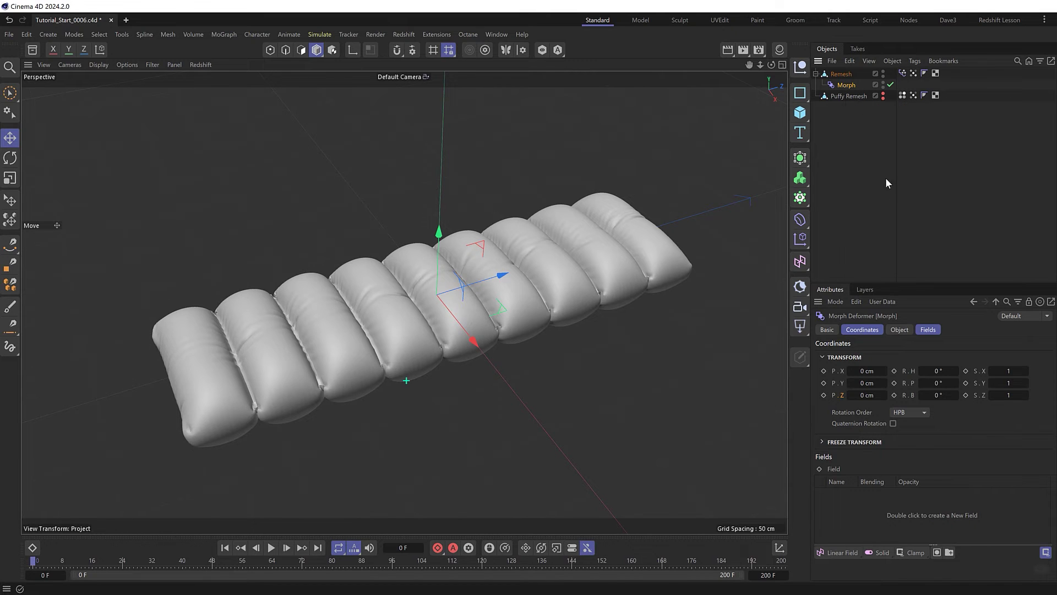
{"action": "left_click", "coordinate": [900, 330]}
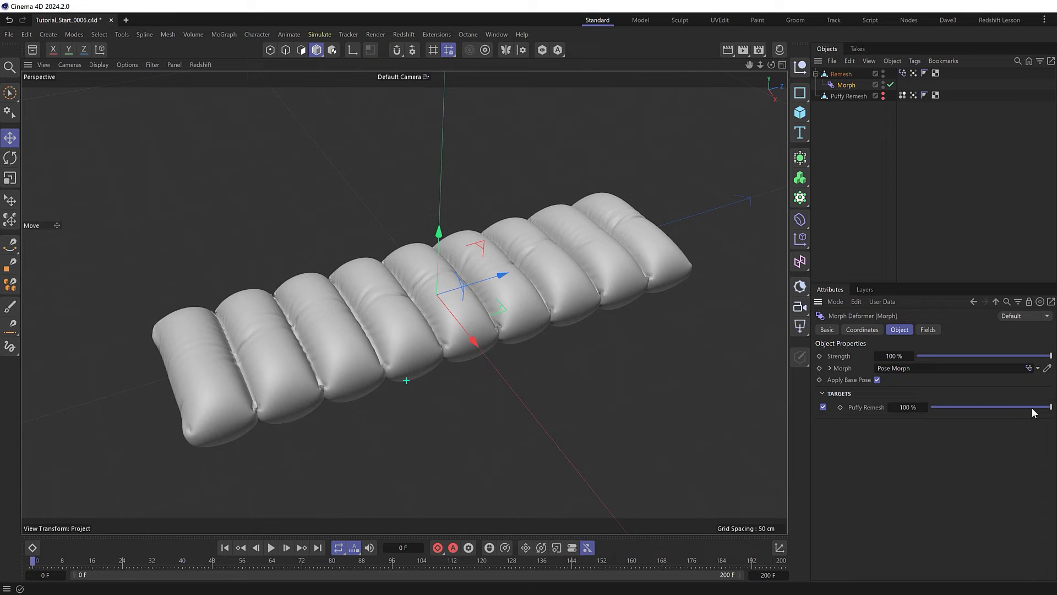
{"action": "mouse_move", "coordinate": [1032, 409]}
{"action": "left_mouse_down"}
{"action": "mouse_move", "coordinate": [953, 408]}
{"action": "mouse_move", "coordinate": [1050, 408]}
{"action": "left_mouse_up"}
{"action": "left_click", "coordinate": [931, 329]}
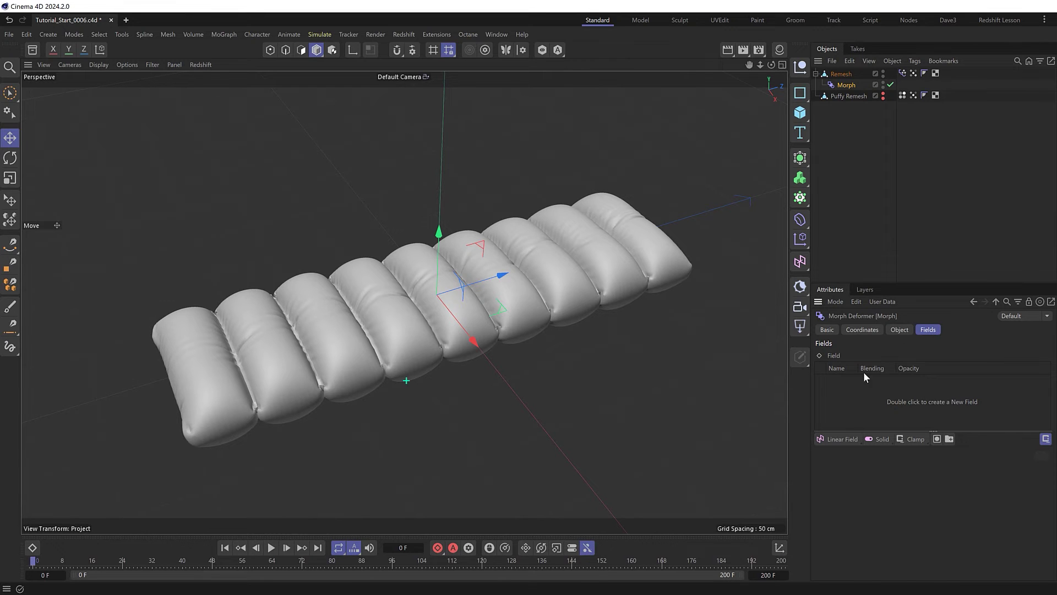
Step: Add a Linear Field pointing -Z with 40 cm length at the slab's near end
{"action": "left_click", "coordinate": [843, 438]}
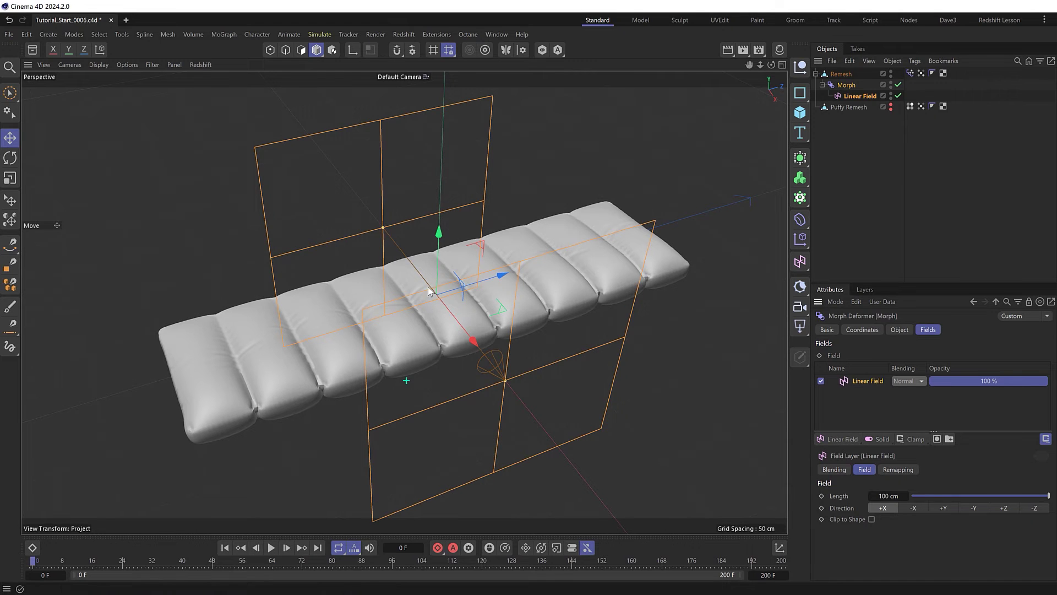
{"action": "left_click", "coordinate": [1035, 509]}
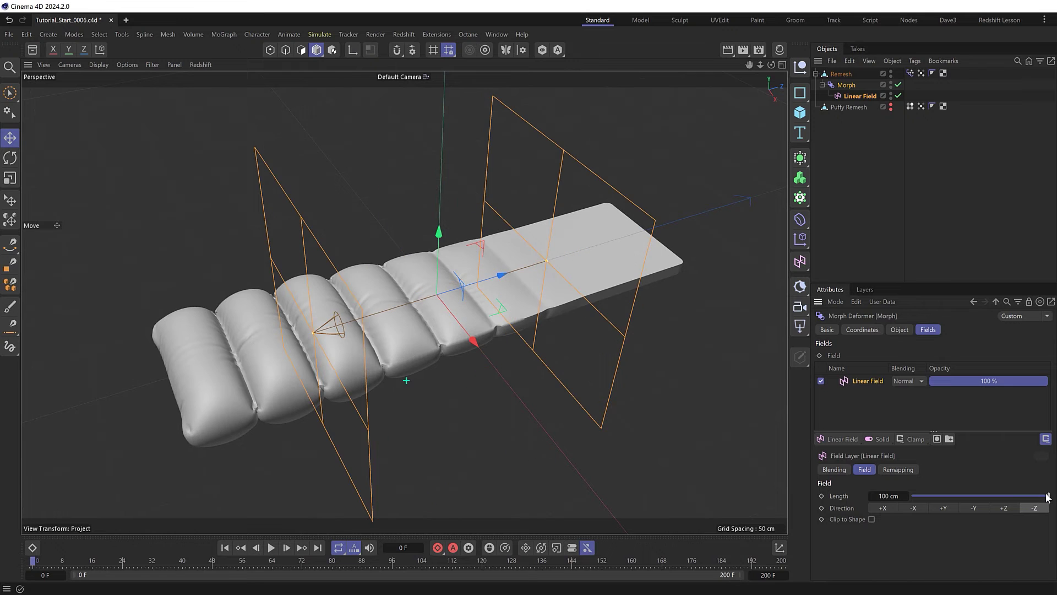
{"action": "left_click_drag", "start_coordinate": [1048, 495], "coordinate": [977, 496]}
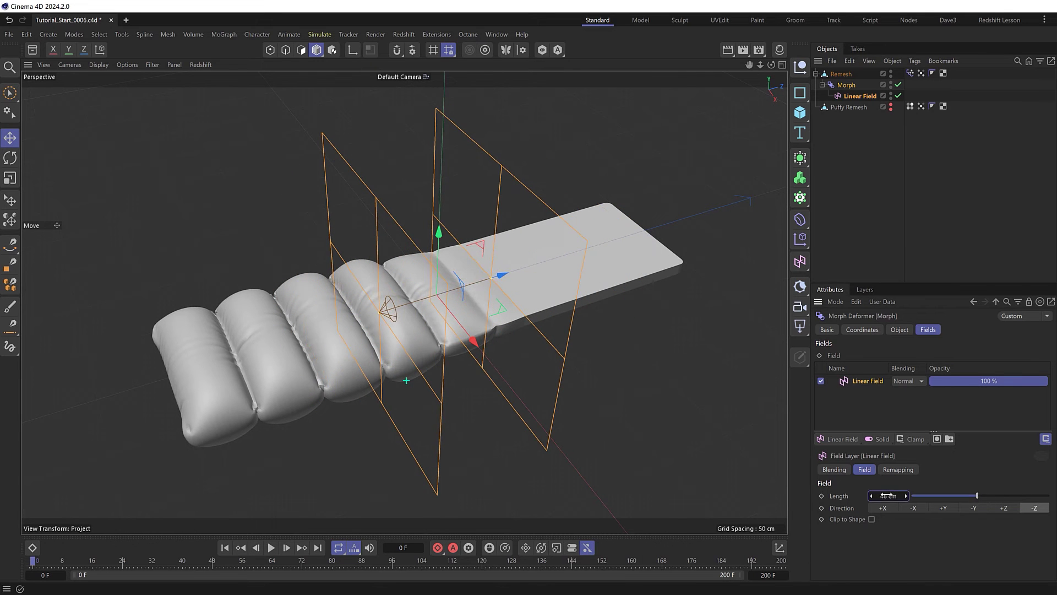
{"action": "left_click_drag", "start_coordinate": [892, 496], "coordinate": [887, 496]}
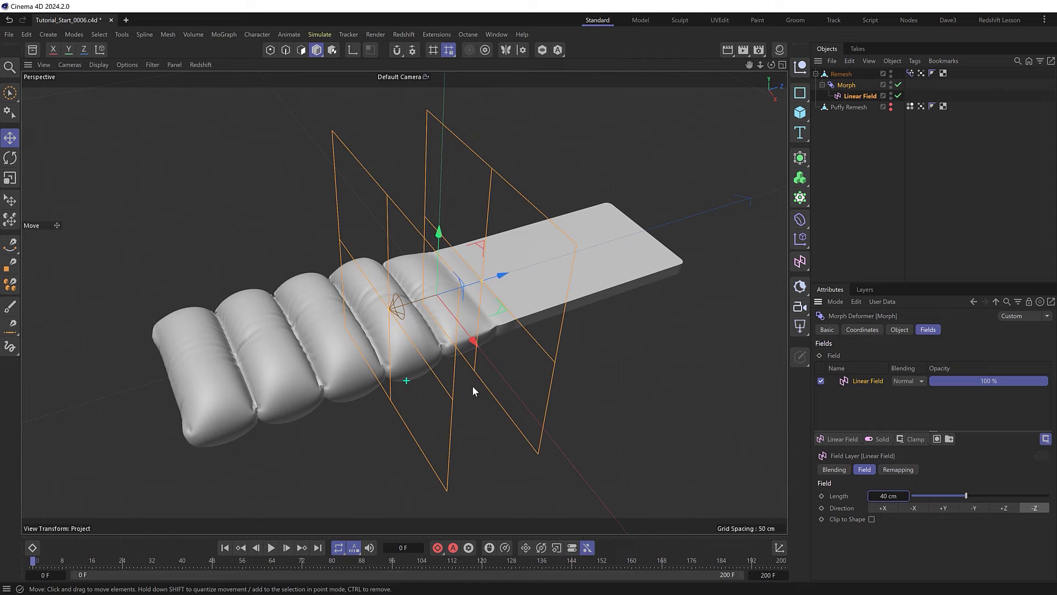
{"action": "left_click_drag", "start_coordinate": [501, 274], "coordinate": [174, 359]}
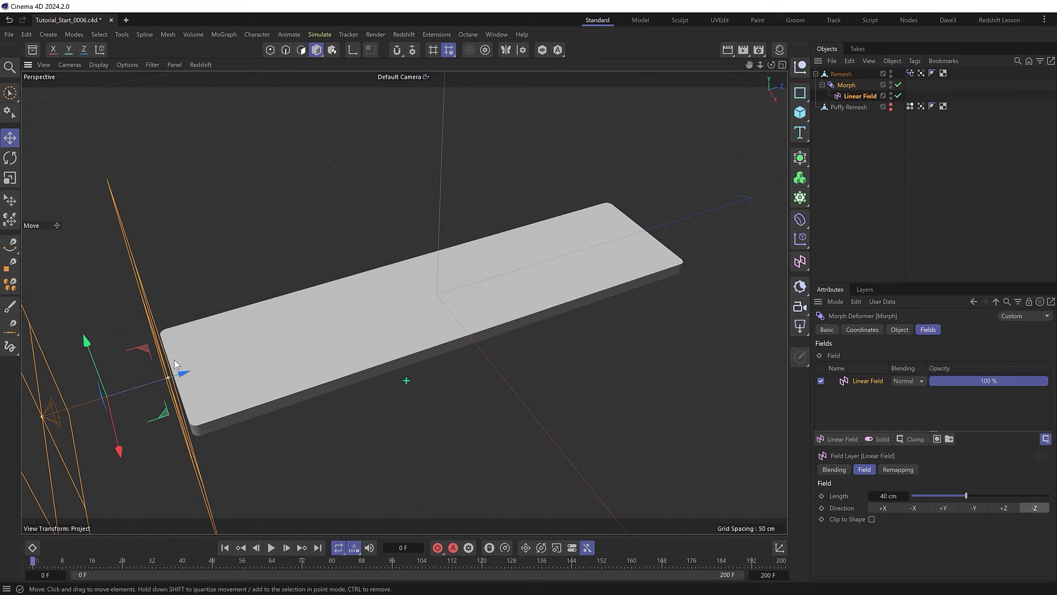
Step: Keyframe the field's P.Z from -243.7799 at frame 0 to 250.5844 at frame 50
{"action": "left_click", "coordinate": [860, 96]}
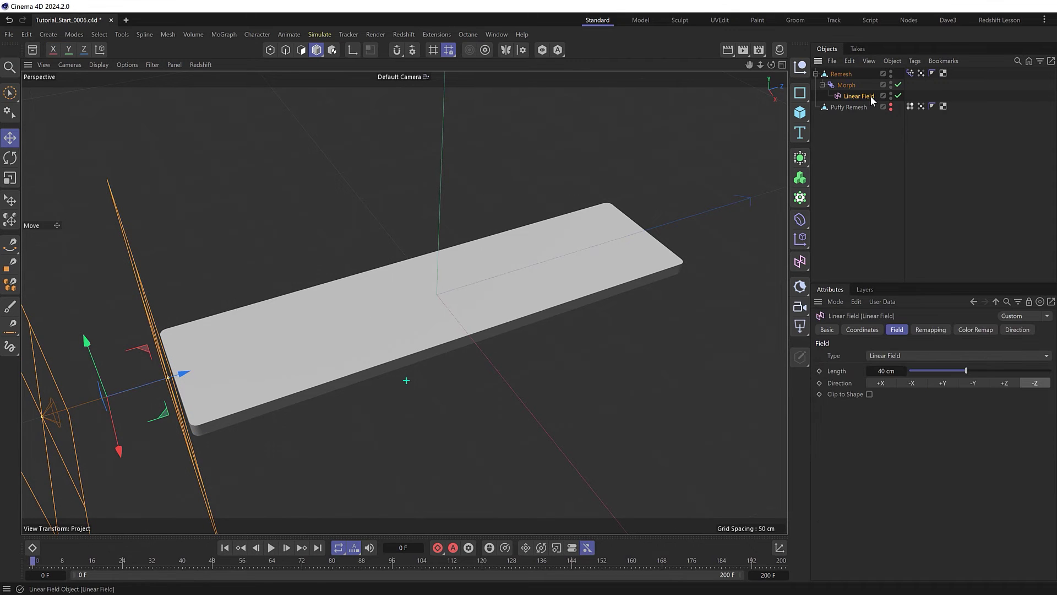
{"action": "left_click", "coordinate": [862, 329]}
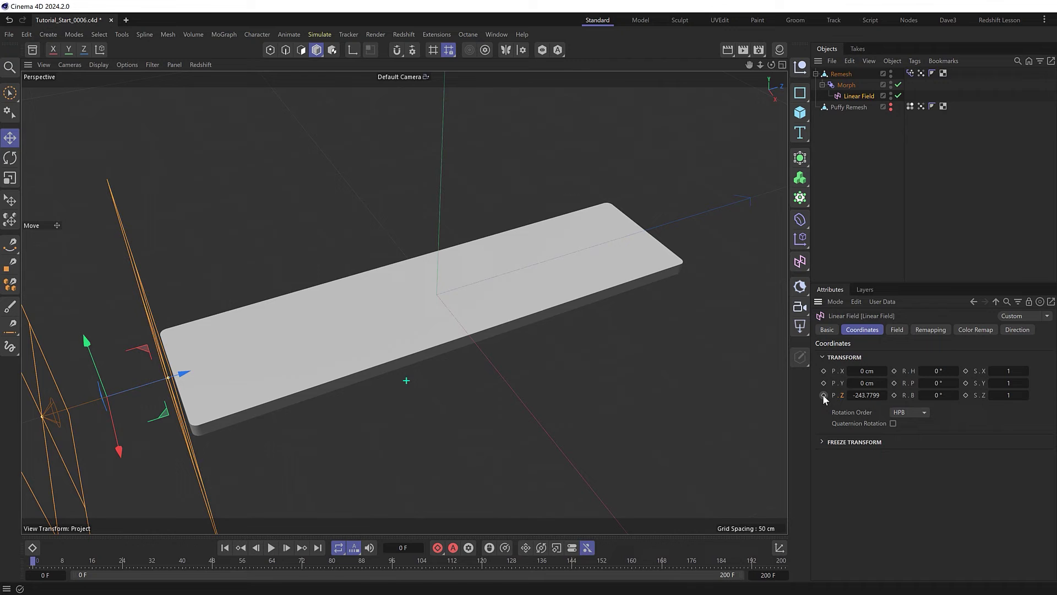
{"action": "left_click", "coordinate": [228, 563]}
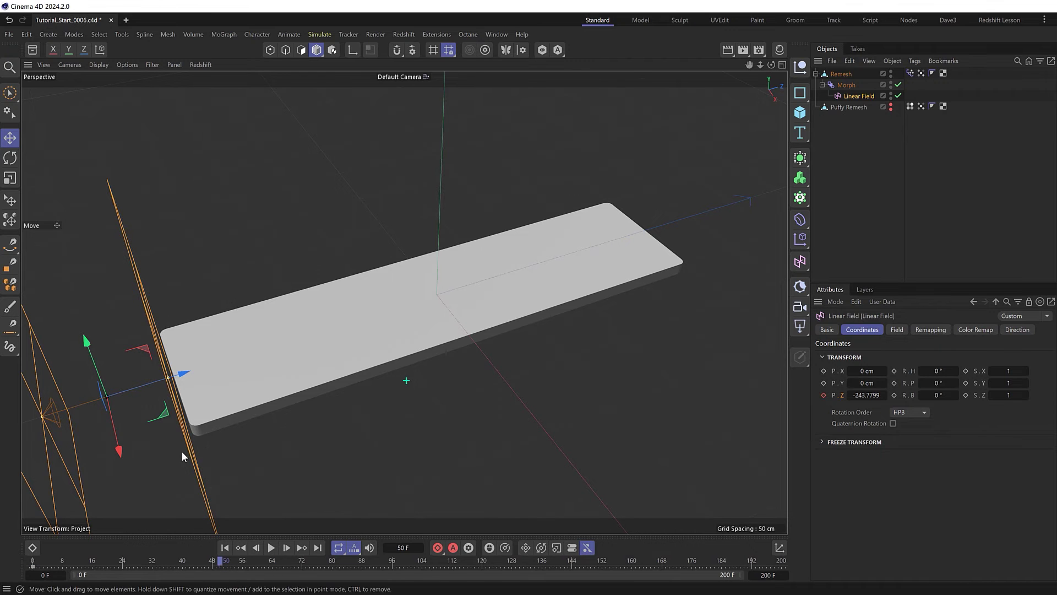
{"action": "left_click_drag", "start_coordinate": [151, 385], "coordinate": [784, 294]}
{"action": "left_click", "coordinate": [823, 394]}
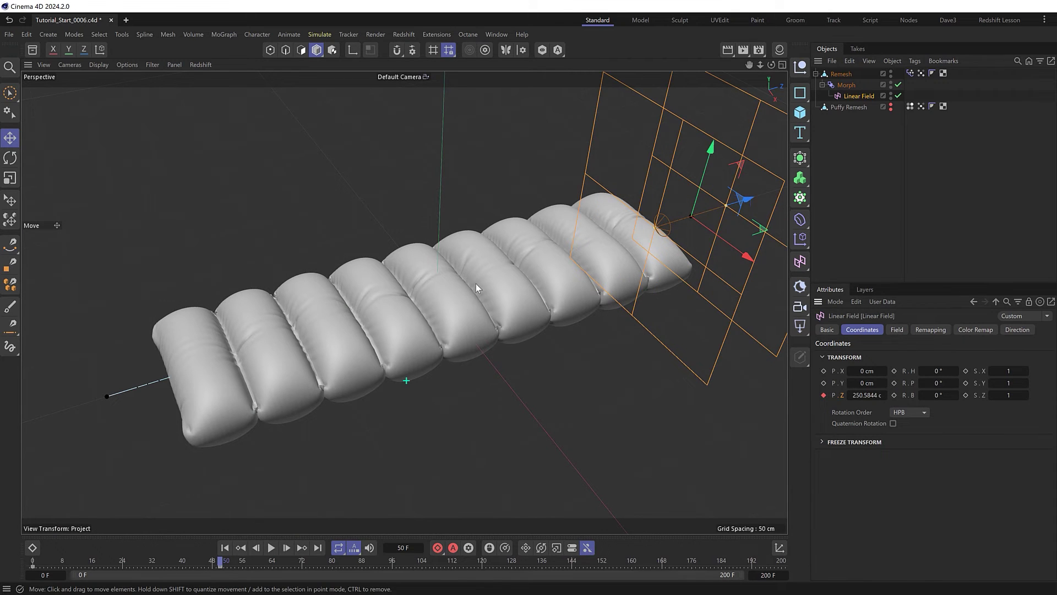
Step: Make both keys on the field's animation curve Linear
{"action": "left_click", "coordinate": [30, 548]}
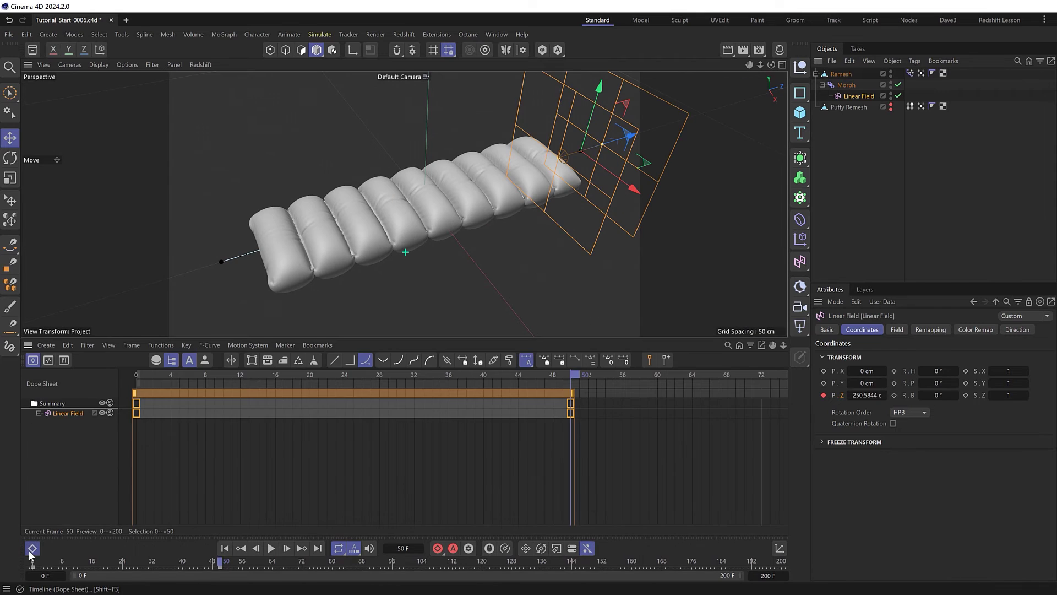
{"action": "left_click", "coordinate": [49, 360]}
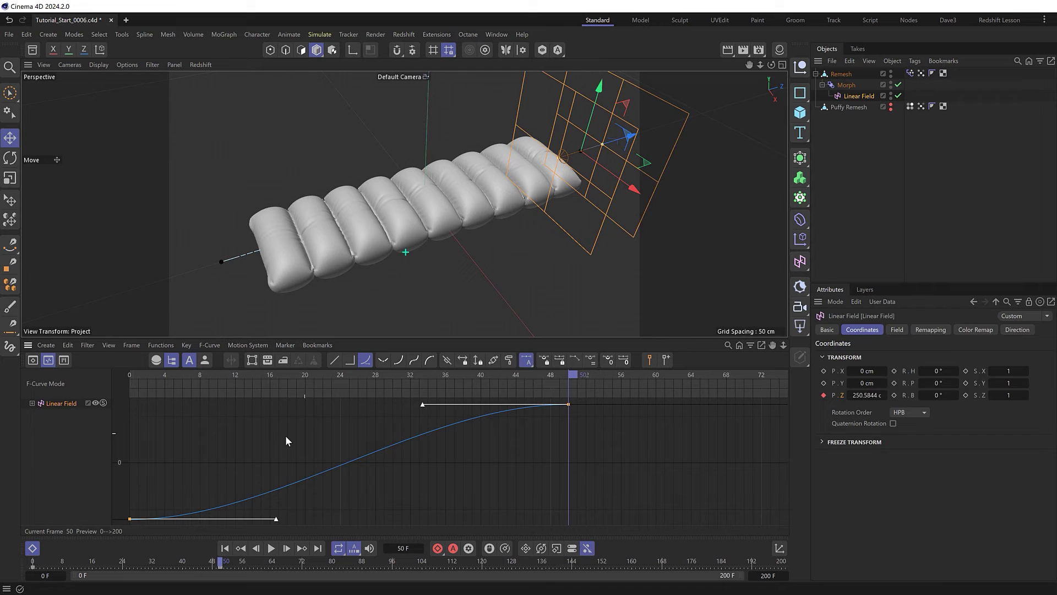
{"action": "key", "text": "ctrl+a"}
{"action": "left_click", "coordinate": [334, 360]}
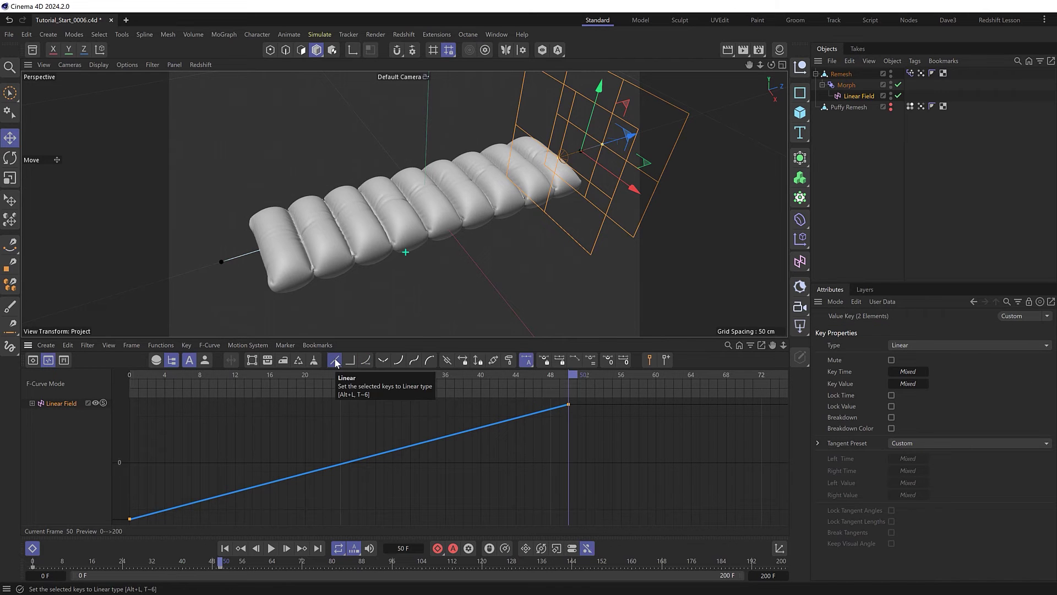
Step: Play back from frame 0 to frame 61 to preview the slab inflating
{"action": "left_click", "coordinate": [31, 548]}
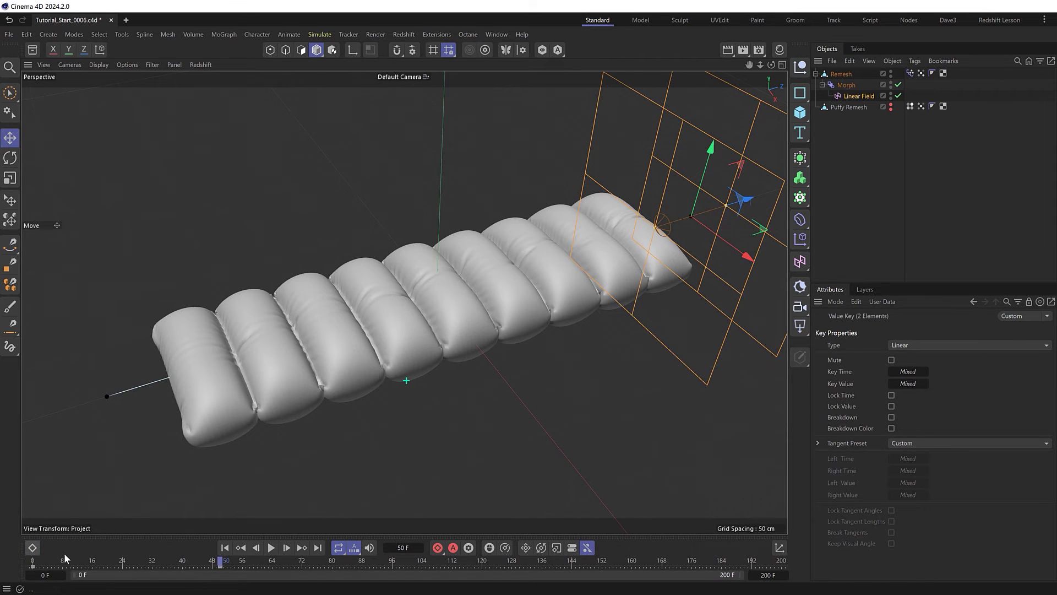
{"action": "left_click", "coordinate": [225, 547]}
{"action": "left_click", "coordinate": [271, 547]}
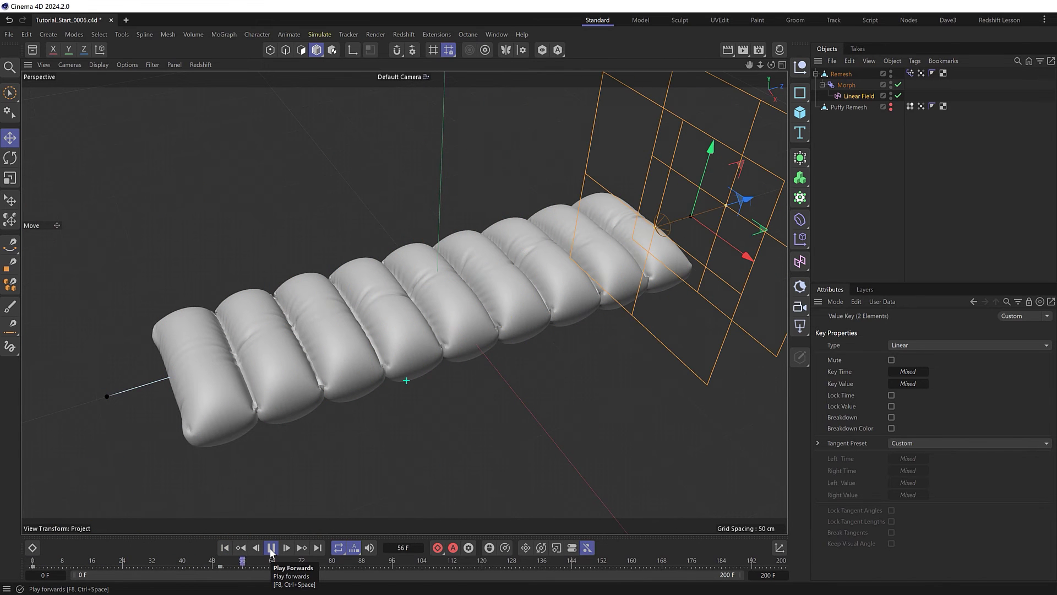
{"action": "left_click", "coordinate": [271, 547]}
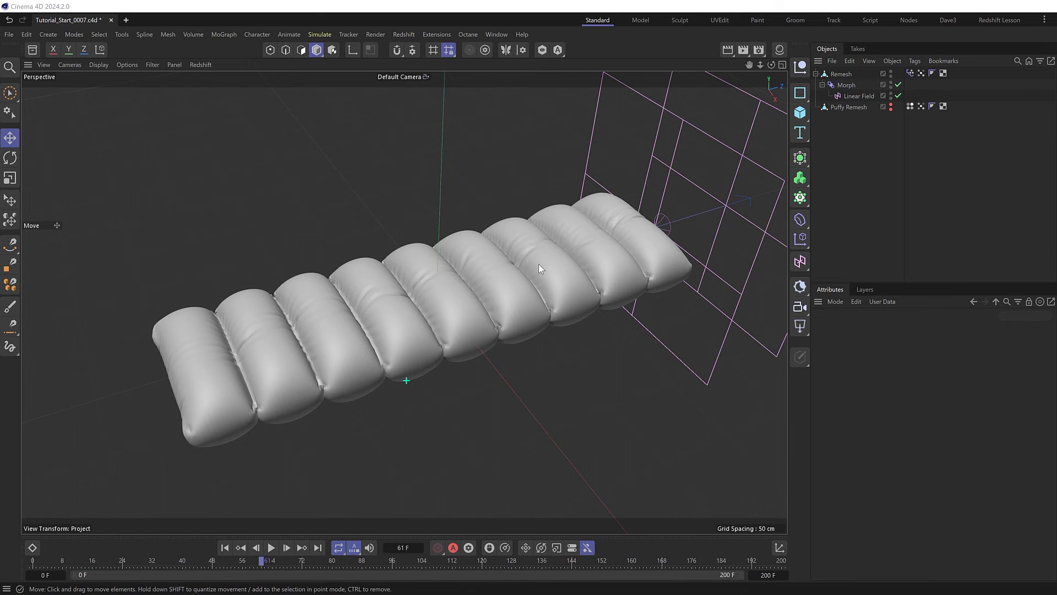
Step: Set the scene end frame to 100, rewind to frame 0, and bake Remesh as Alembic
{"action": "left_click", "coordinate": [768, 574]}
{"action": "type", "text": "100"}
{"action": "key", "text": "Return"}
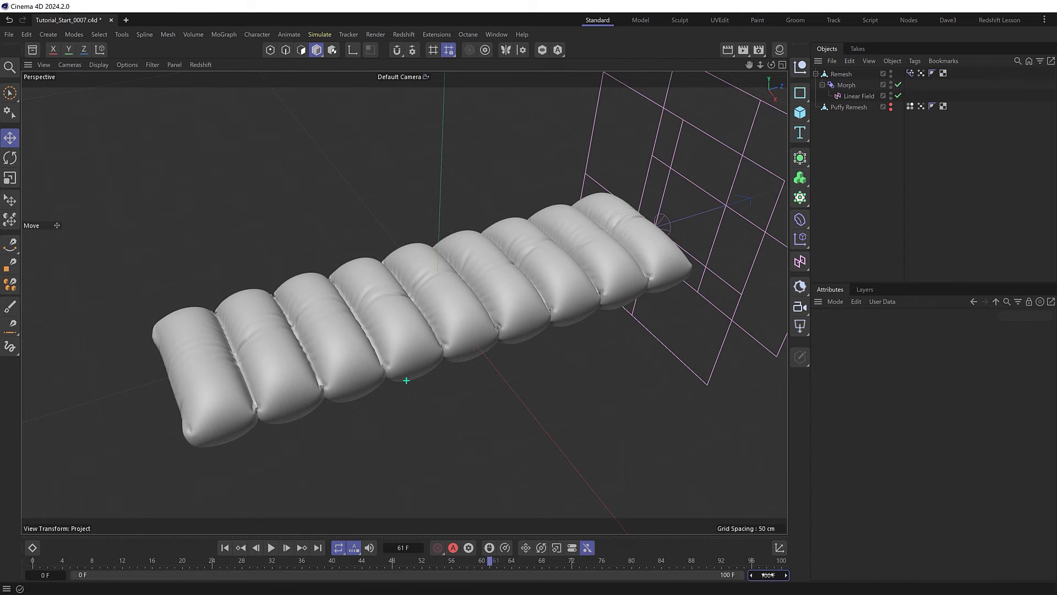
{"action": "left_click", "coordinate": [224, 547]}
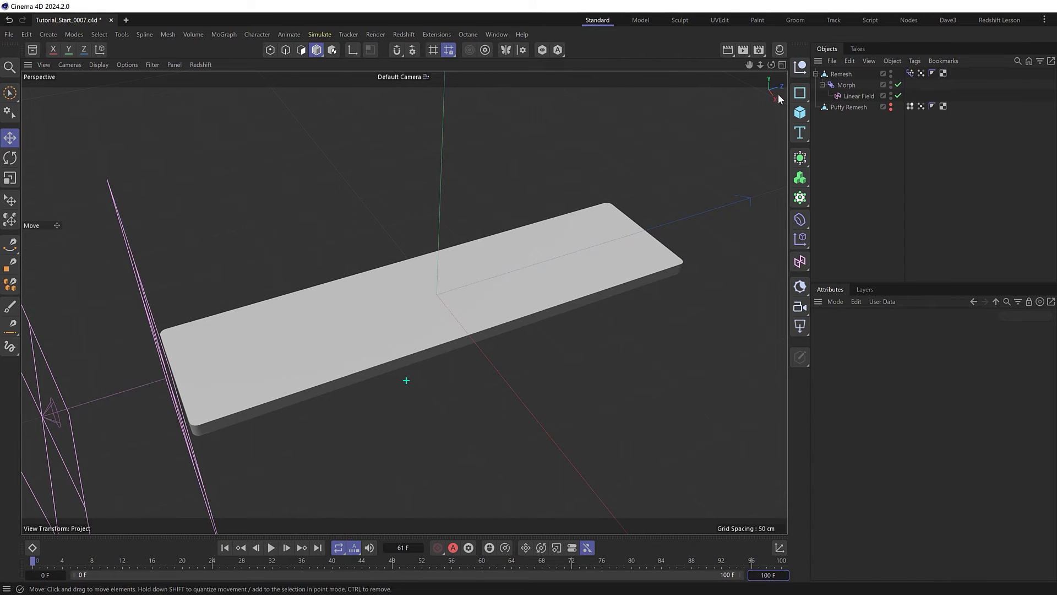
{"action": "right_click", "coordinate": [842, 74]}
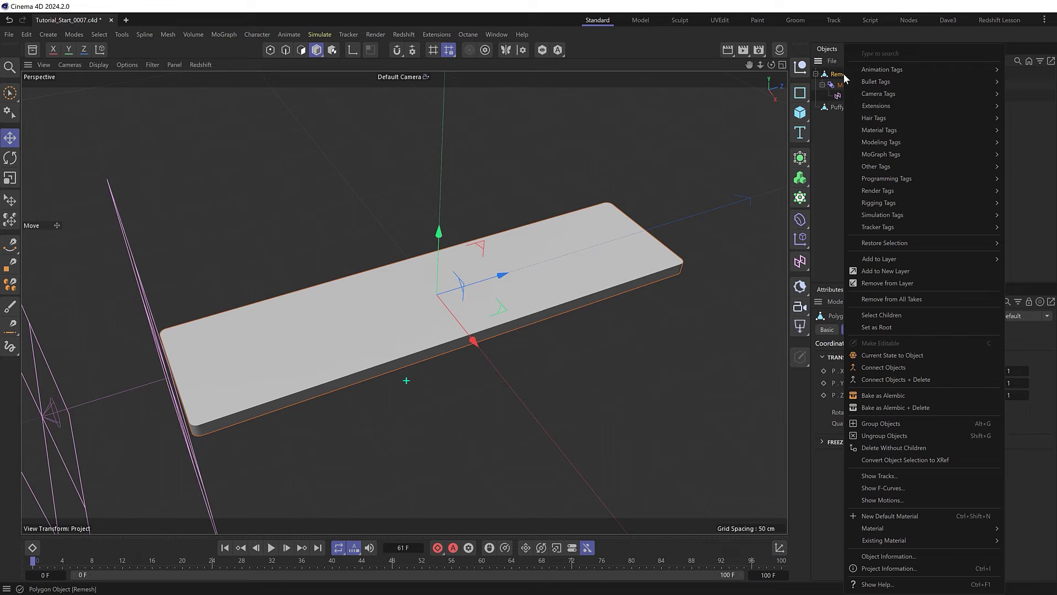
{"action": "left_click", "coordinate": [894, 395]}
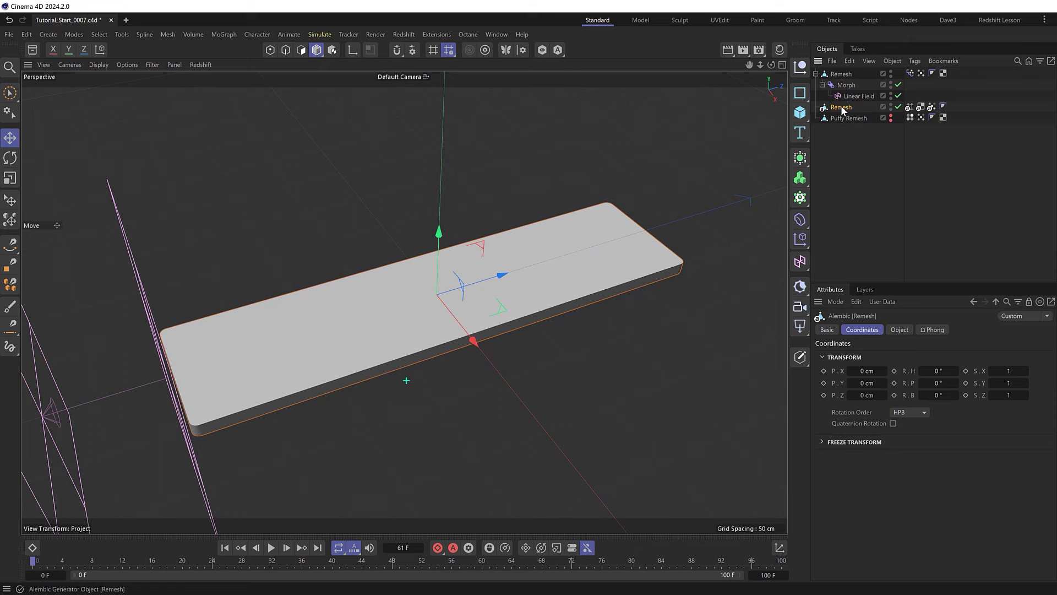
Step: Move Alembic Remesh and Linear Field to top level, deleting original Remesh, Morph and Puffy Remesh
{"action": "left_click_drag", "start_coordinate": [834, 108], "coordinate": [833, 127]}
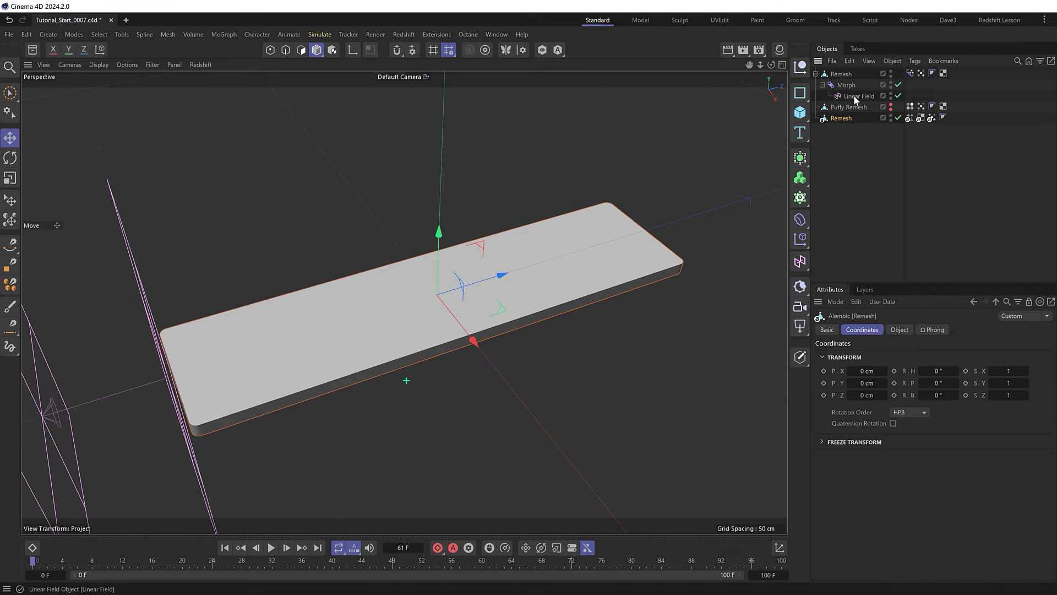
{"action": "left_click_drag", "start_coordinate": [846, 130], "coordinate": [847, 130]}
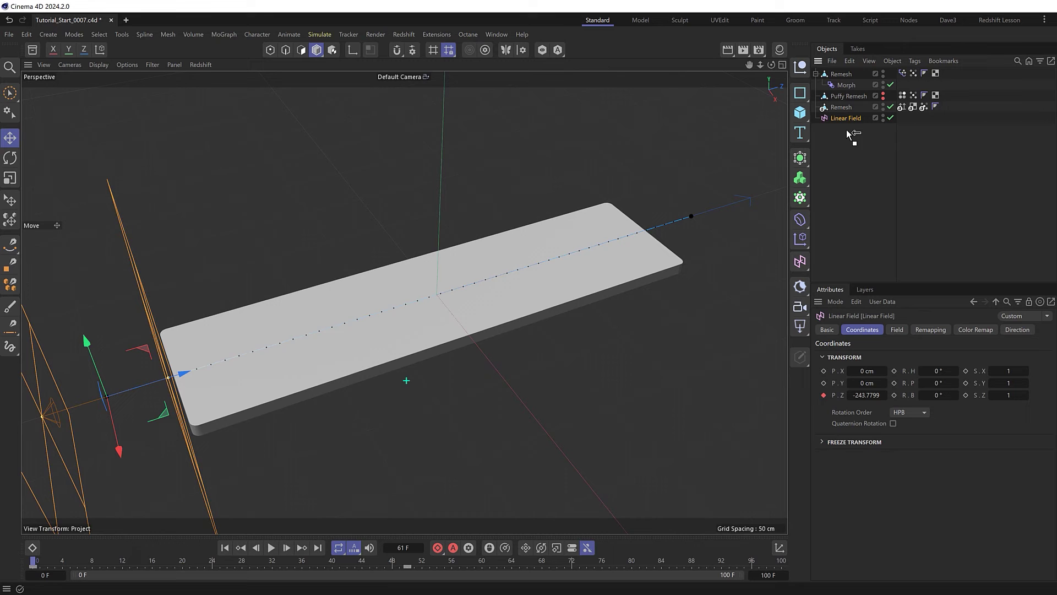
{"action": "left_click", "coordinate": [846, 95]}
{"action": "left_click", "coordinate": [846, 75], "text": "shift"}
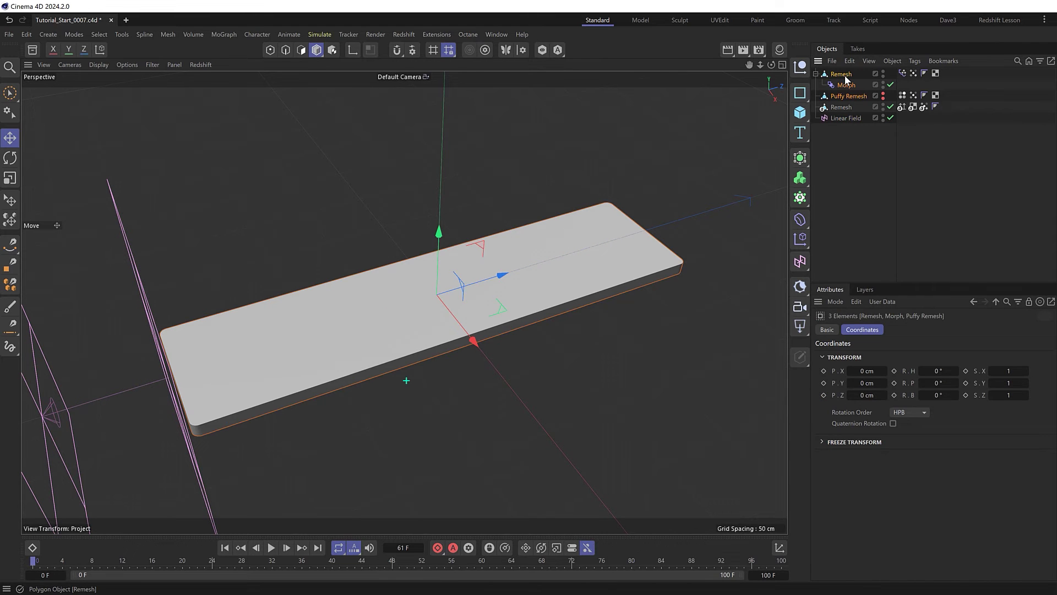
{"action": "key", "text": "Delete"}
Step: Play the baked animation to verify it, then return to frame 0
{"action": "left_click", "coordinate": [271, 547]}
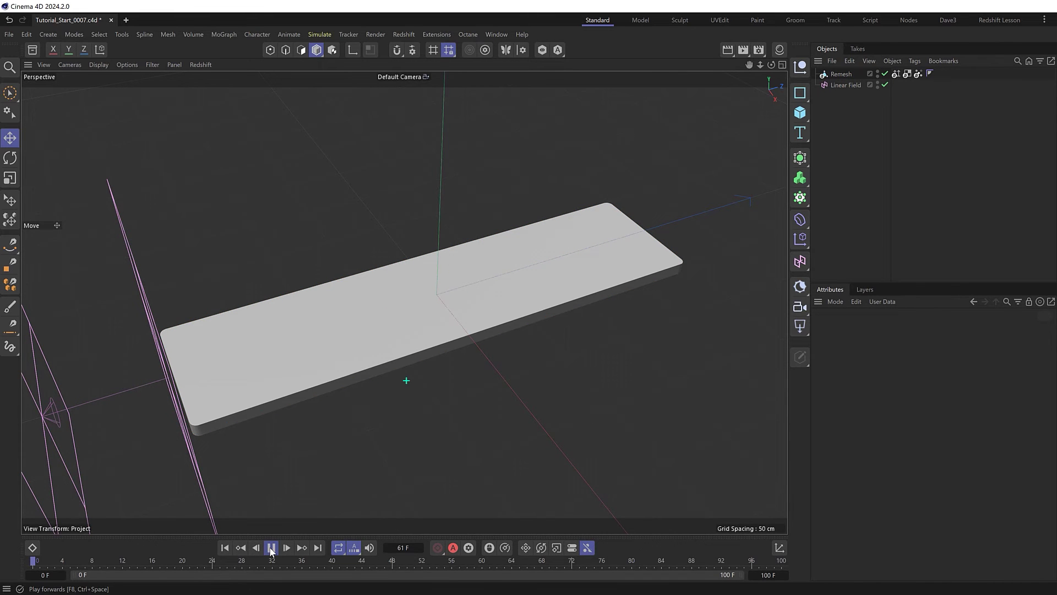
{"action": "left_click", "coordinate": [271, 547]}
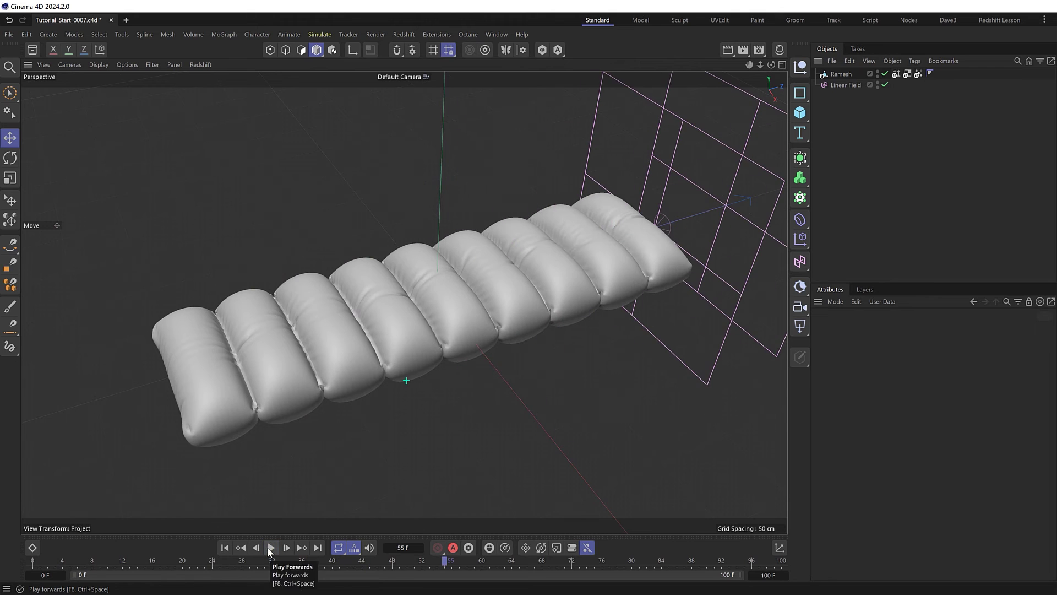
{"action": "left_click", "coordinate": [225, 547]}
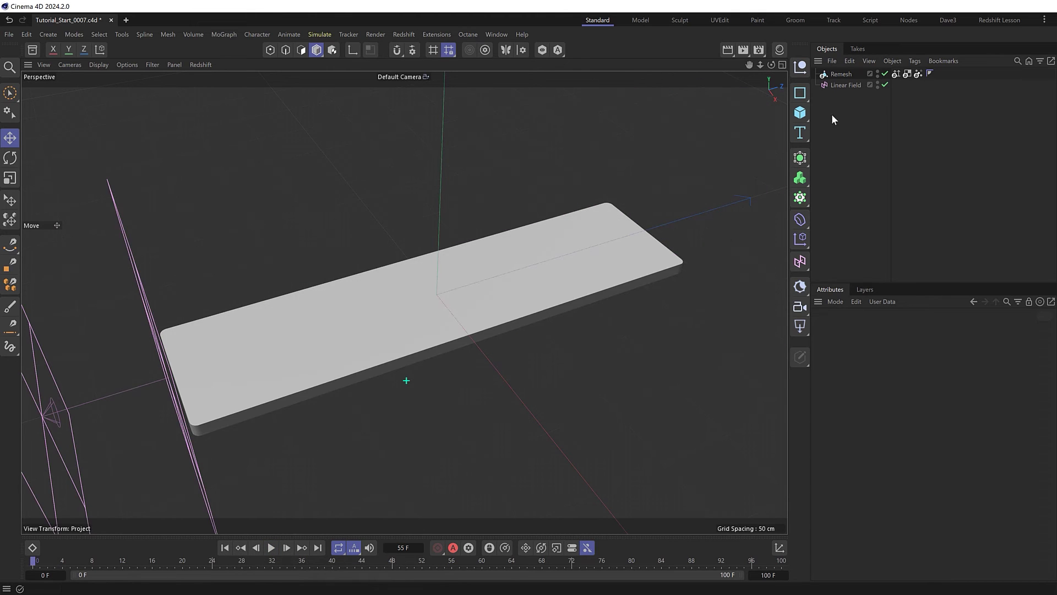
Step: Duplicate the baked slab about 15 cm higher and add Cloth tags to both slabs
{"action": "left_click", "coordinate": [840, 73]}
{"action": "left_click_drag", "start_coordinate": [439, 233], "coordinate": [443, 214]}
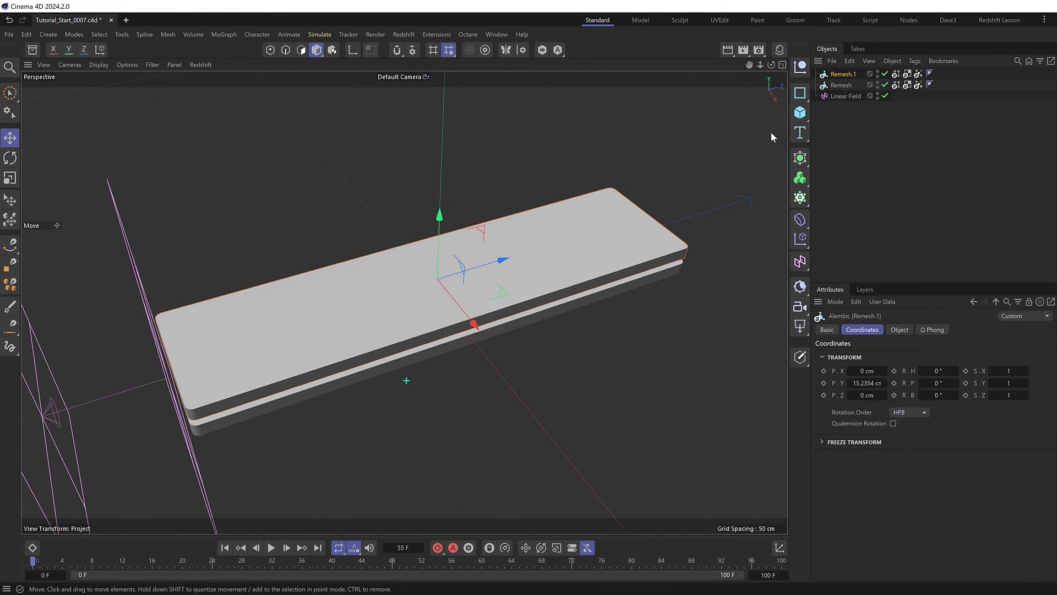
{"action": "left_click", "coordinate": [842, 85], "text": "ctrl"}
{"action": "left_click", "coordinate": [917, 61]}
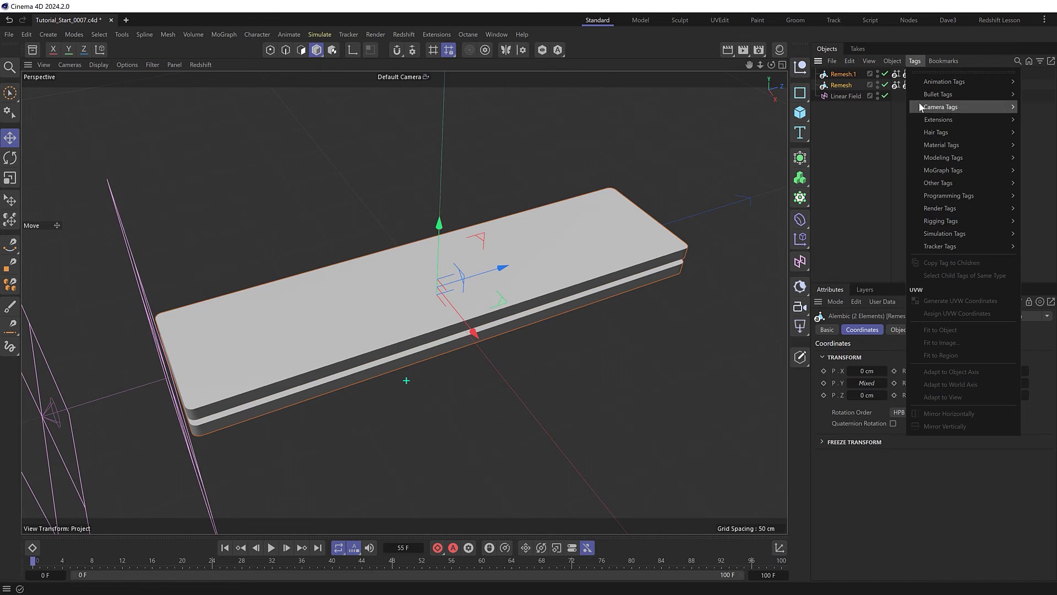
{"action": "left_click", "coordinate": [887, 257]}
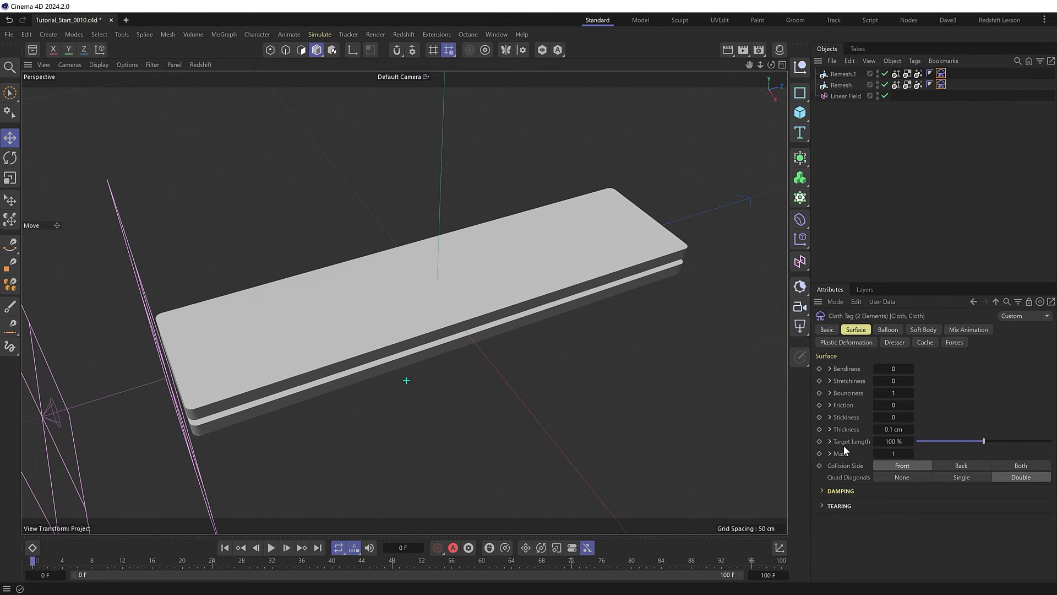
Step: Review the Cloth tag's Balloon, Soft Body and Mix Animation settings
{"action": "left_click", "coordinate": [891, 329]}
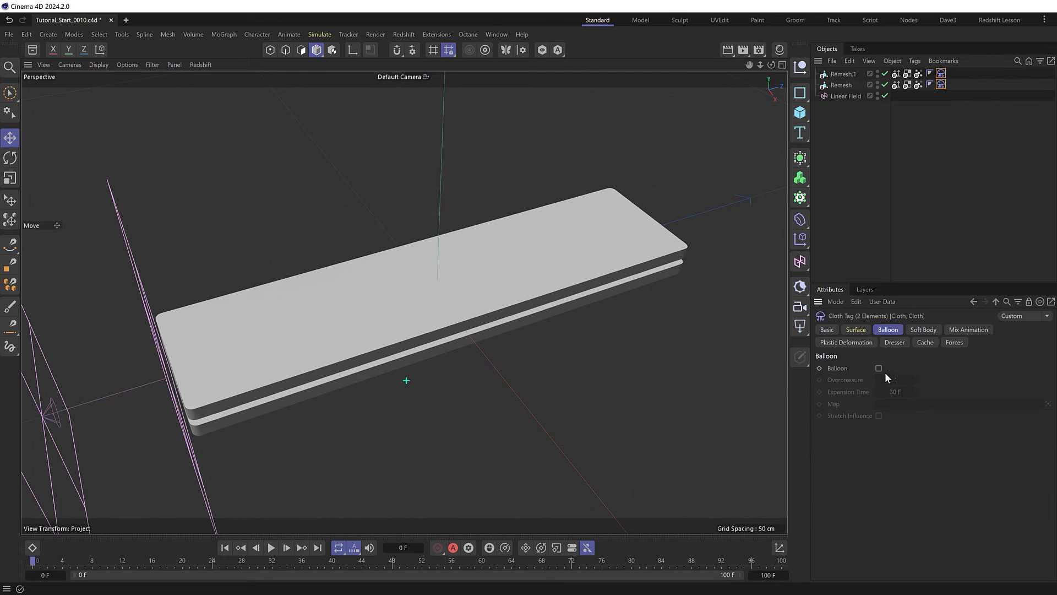
{"action": "left_click", "coordinate": [926, 329]}
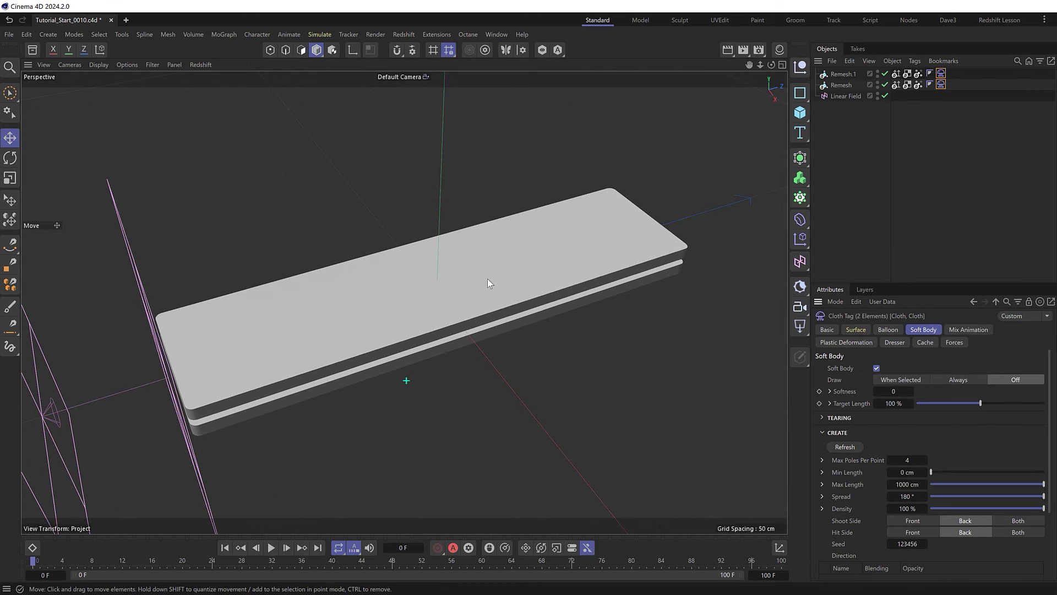
{"action": "left_click", "coordinate": [975, 330]}
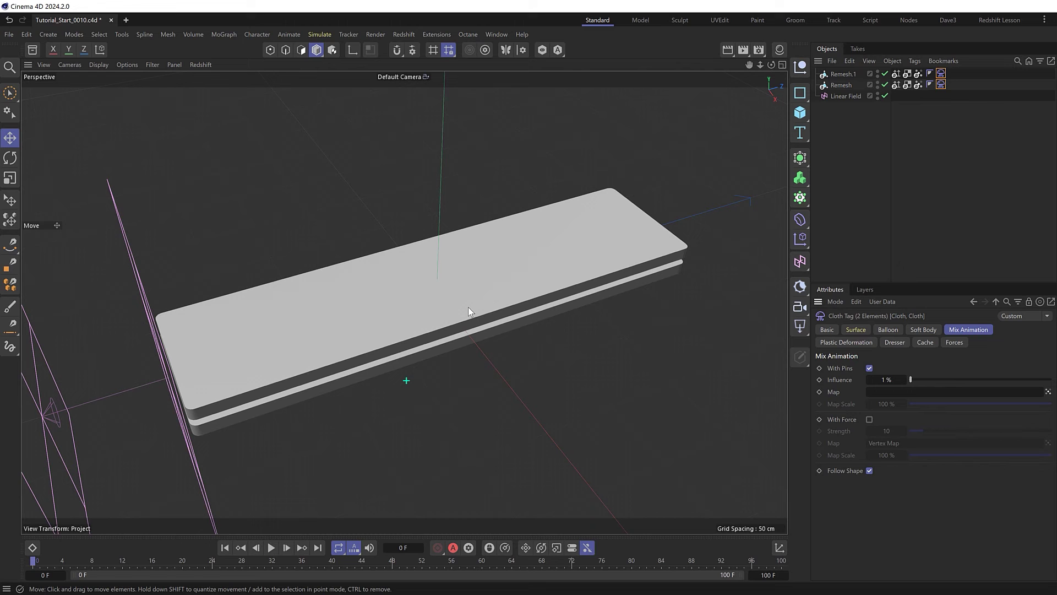
Step: Cache the cloth scene from the Cache tab and play back the inflating stacked slabs
{"action": "left_click", "coordinate": [928, 343]}
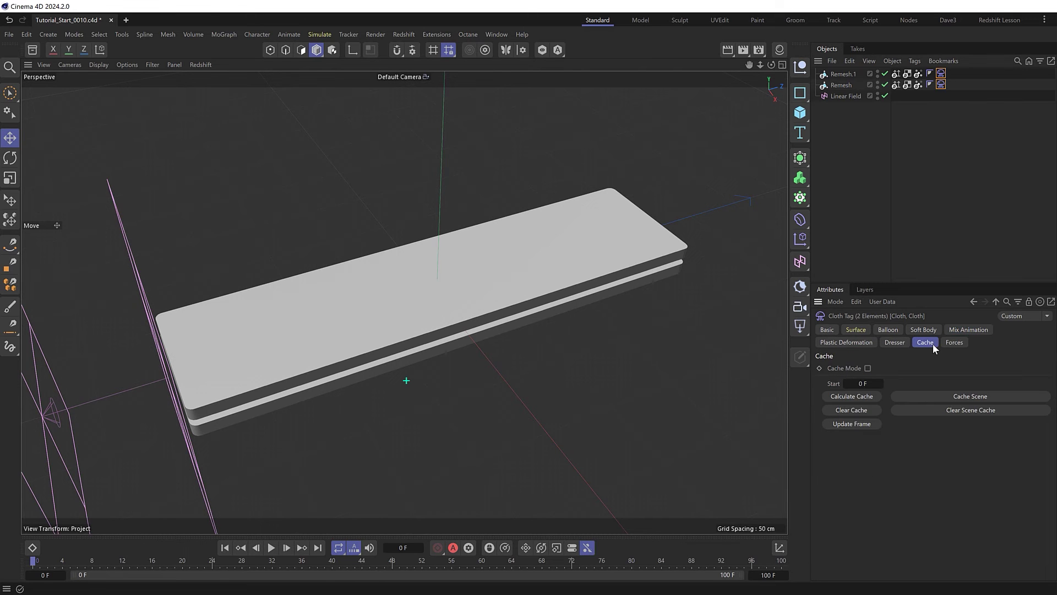
{"action": "left_click", "coordinate": [947, 395]}
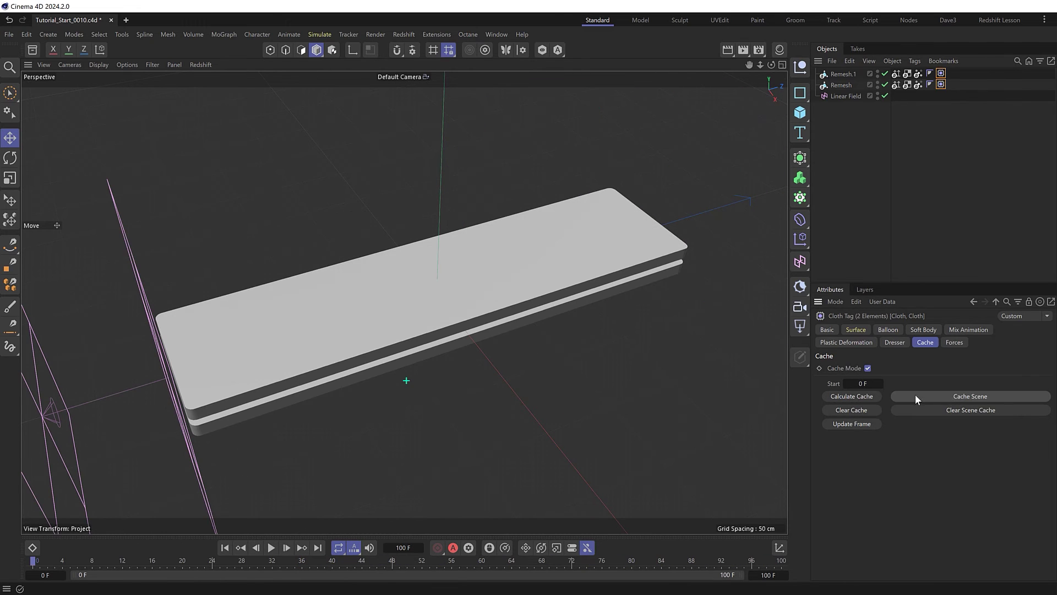
{"action": "left_click", "coordinate": [271, 547]}
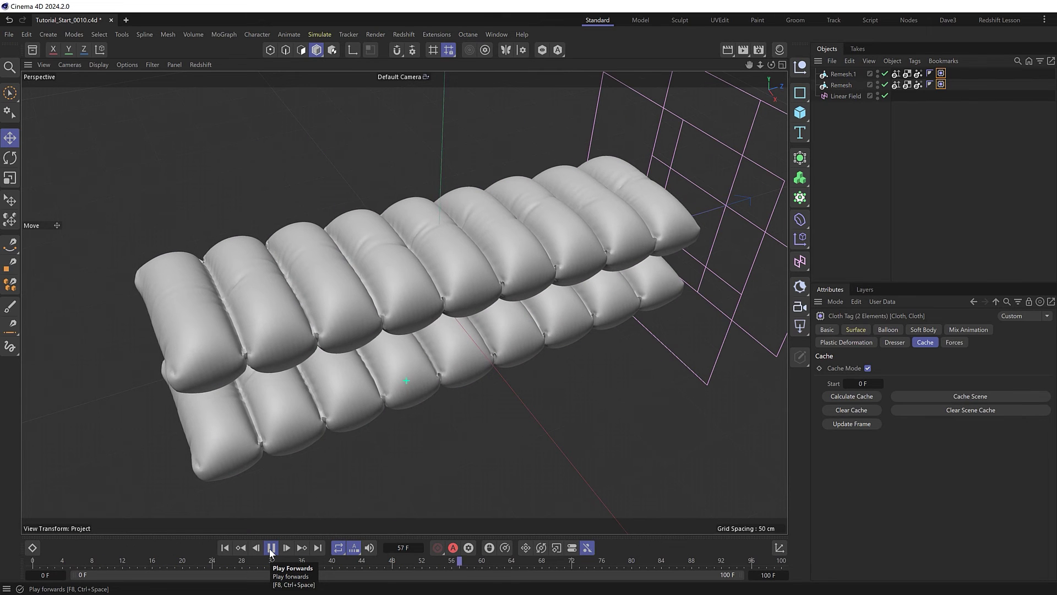
{"action": "left_click", "coordinate": [271, 548]}
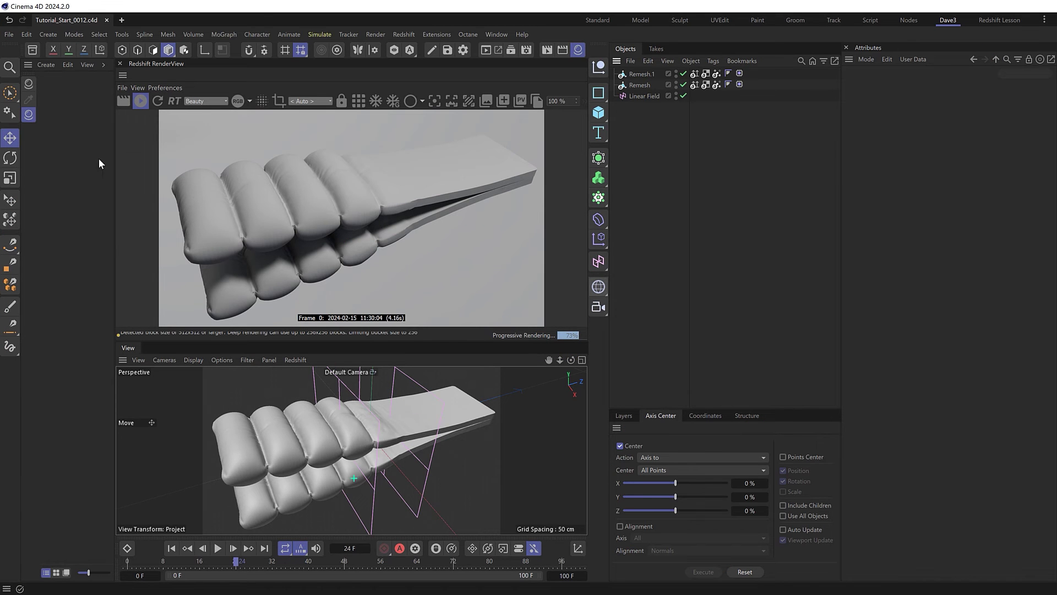
Step: Create Mat.1 on Remesh.1 and set its RS Standard base colour to light grey
{"action": "double_click", "coordinate": [67, 91]}
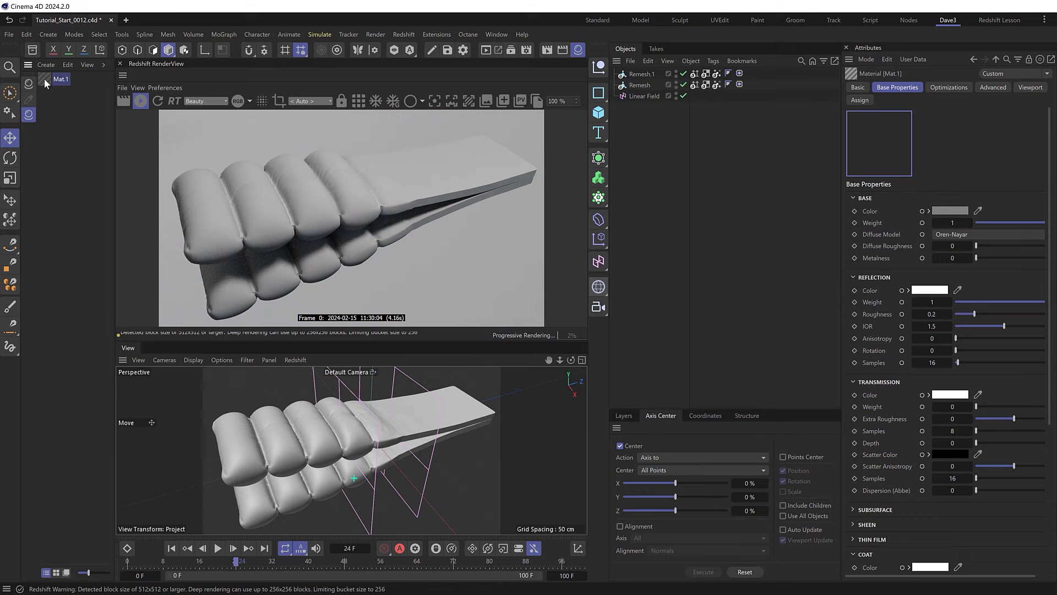
{"action": "left_click_drag", "start_coordinate": [44, 78], "coordinate": [749, 84]}
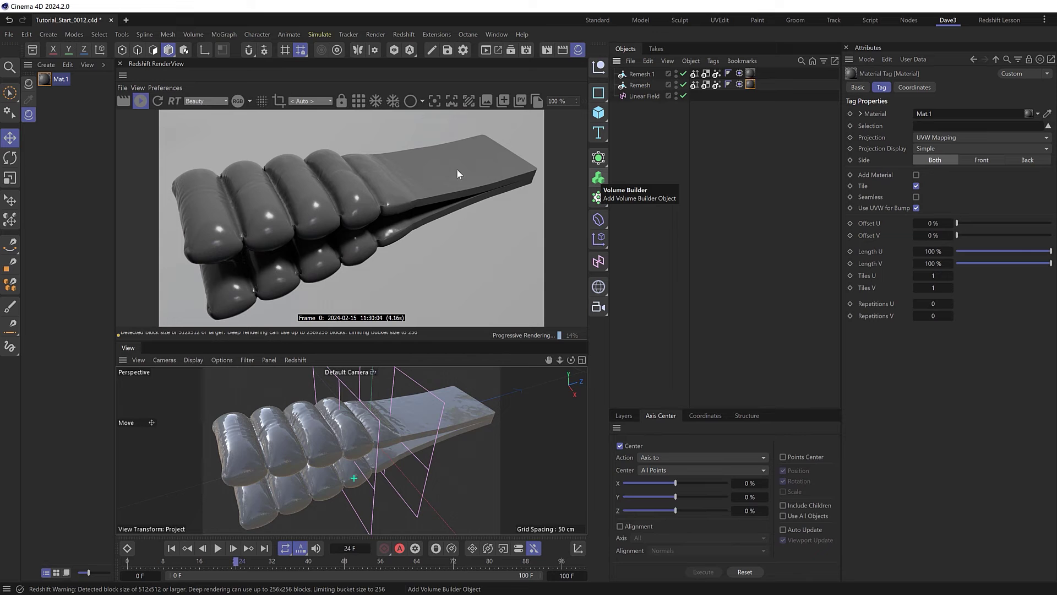
{"action": "double_click", "coordinate": [56, 85]}
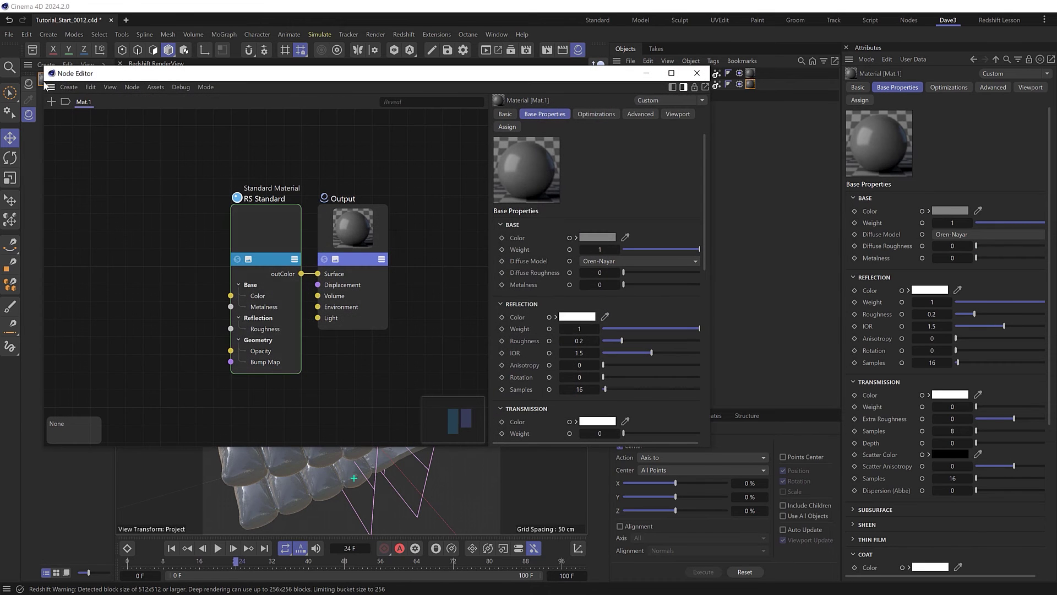
{"action": "left_click_drag", "start_coordinate": [165, 79], "coordinate": [541, 178]}
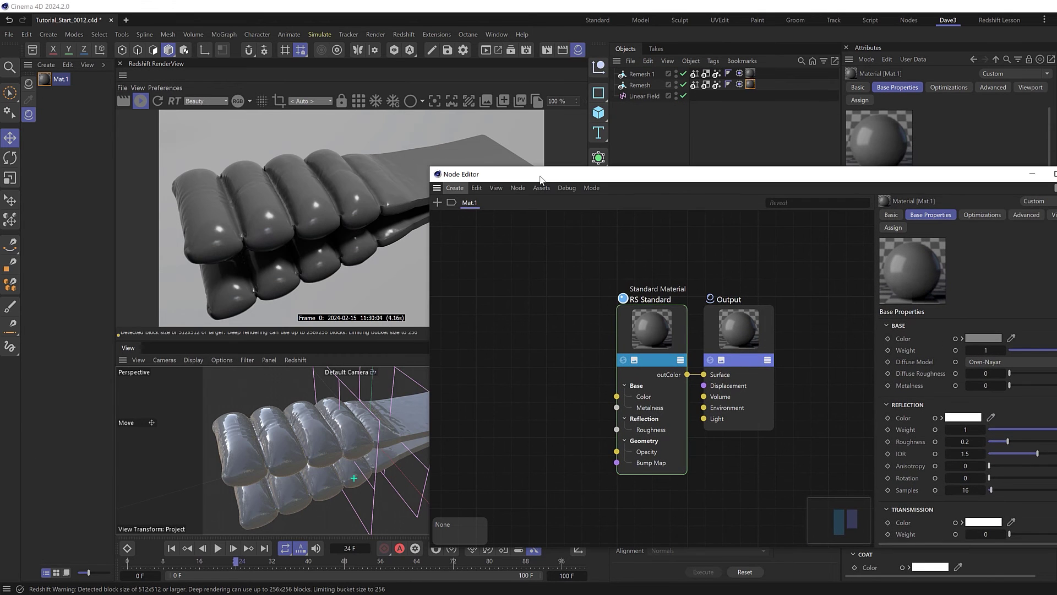
{"action": "left_click_drag", "start_coordinate": [654, 329], "coordinate": [548, 378]}
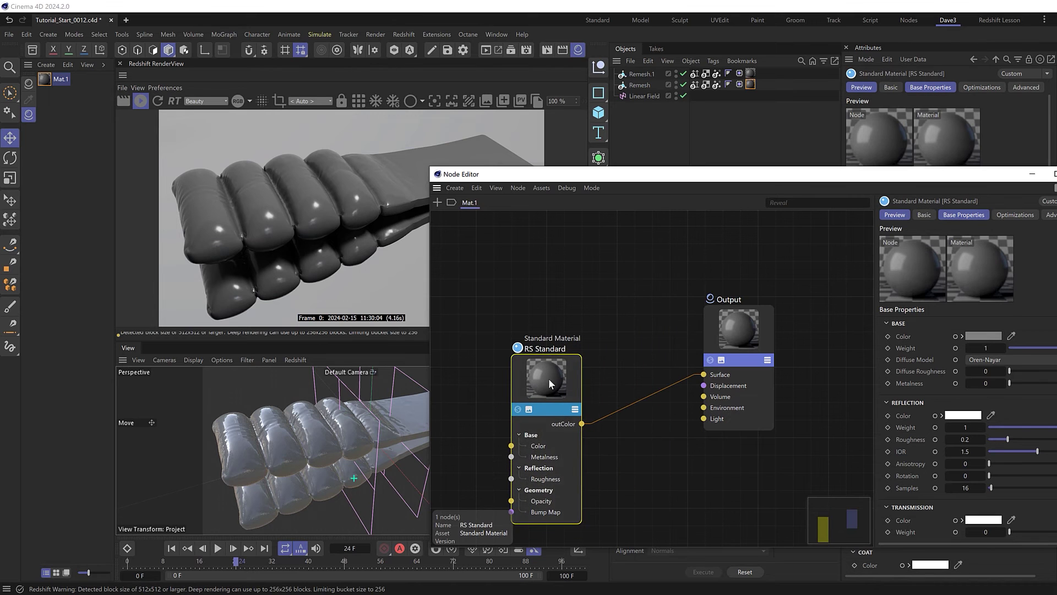
{"action": "left_click", "coordinate": [984, 336]}
{"action": "left_click", "coordinate": [838, 400]}
{"action": "left_click_drag", "start_coordinate": [838, 400], "coordinate": [828, 401]}
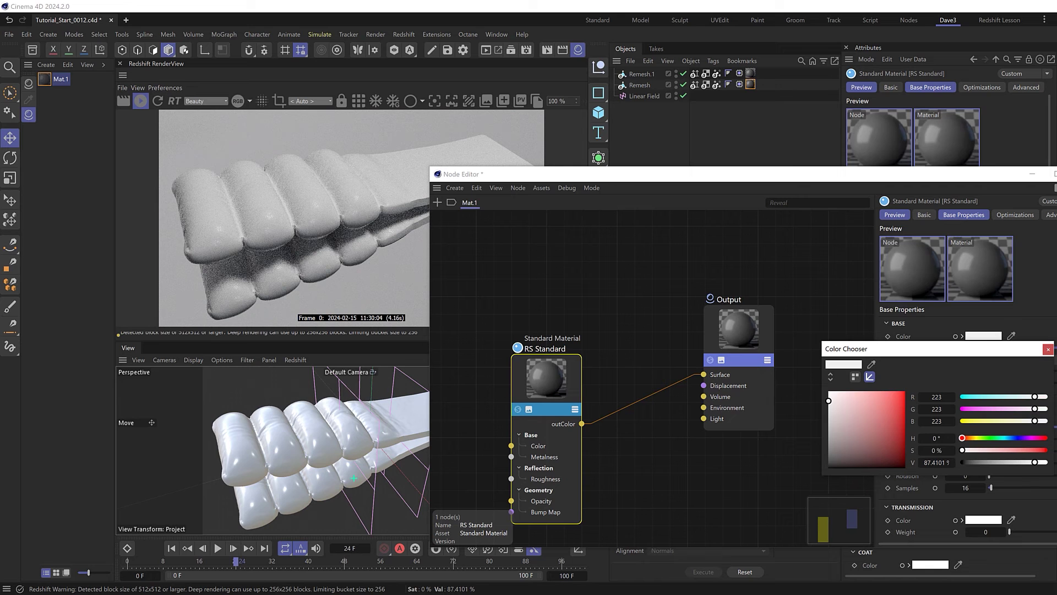
Step: Duplicate the RS Standard node and give the copy a medium green base colour
{"action": "left_click_drag", "start_coordinate": [551, 380], "coordinate": [544, 226]}
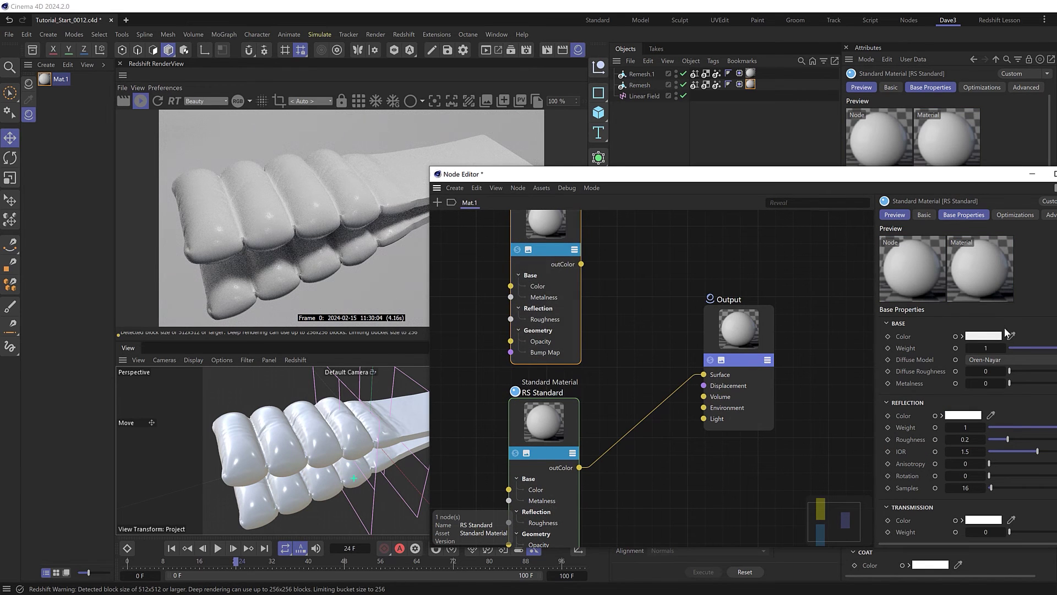
{"action": "left_click", "coordinate": [985, 336]}
{"action": "left_click", "coordinate": [985, 438]}
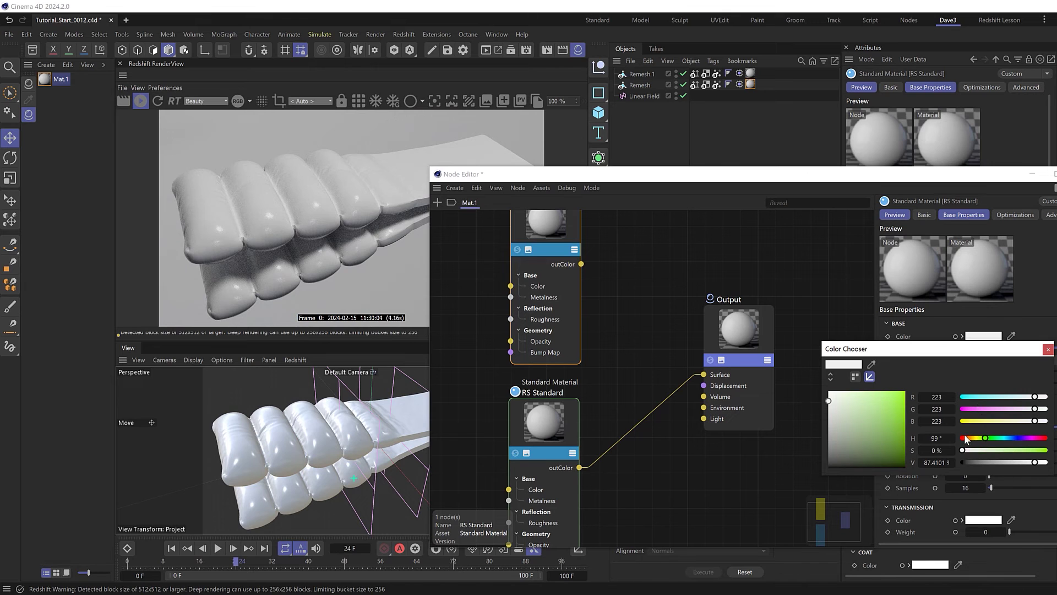
{"action": "left_click", "coordinate": [885, 434]}
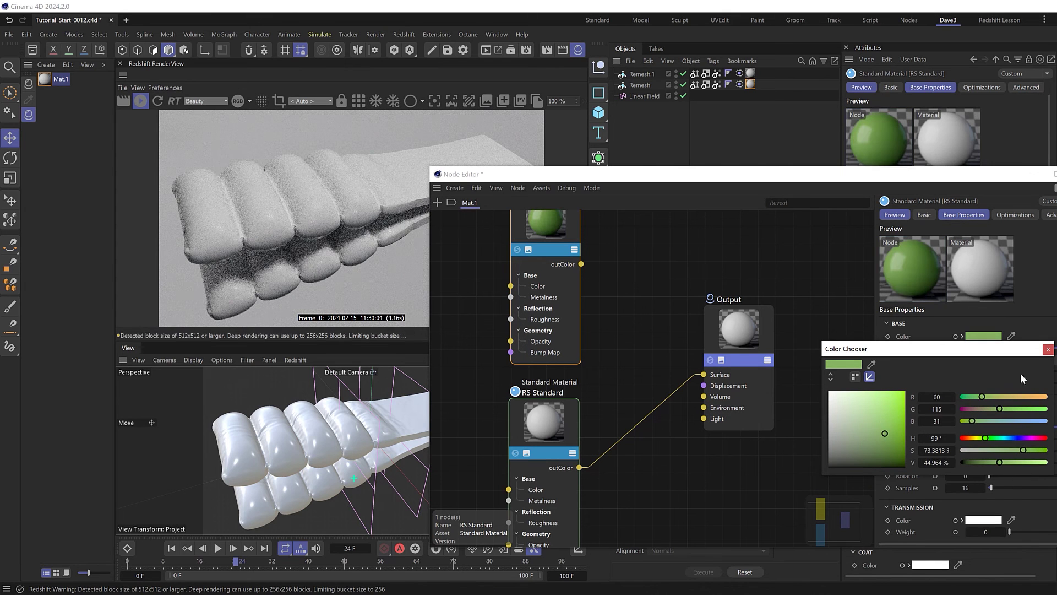
{"action": "left_click", "coordinate": [1047, 348]}
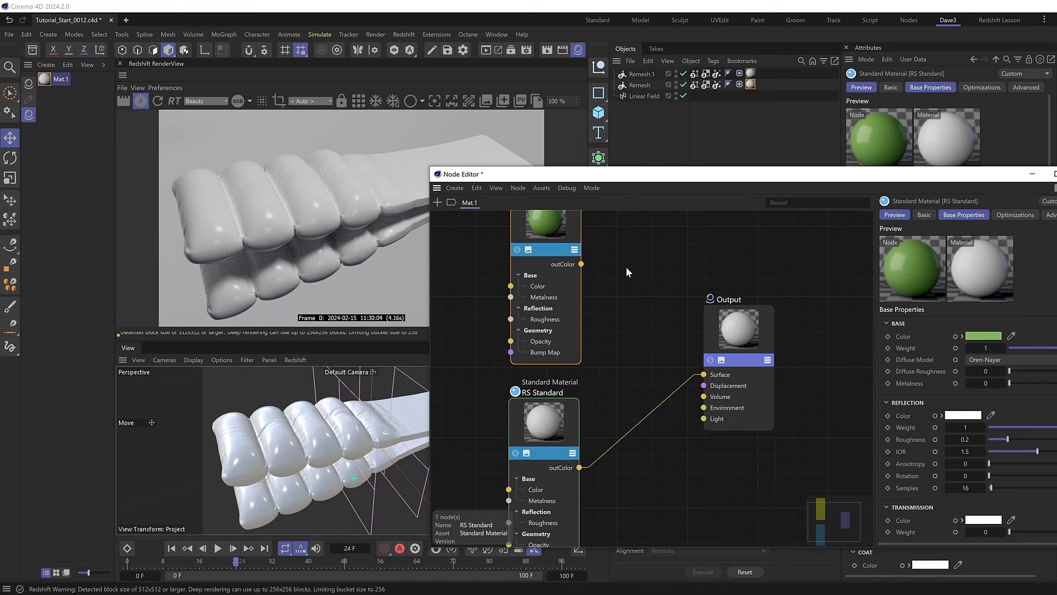
Step: Add a Material Blender: grey as base, green as Layer 1, output into Output Surface
{"action": "left_click", "coordinate": [744, 343]}
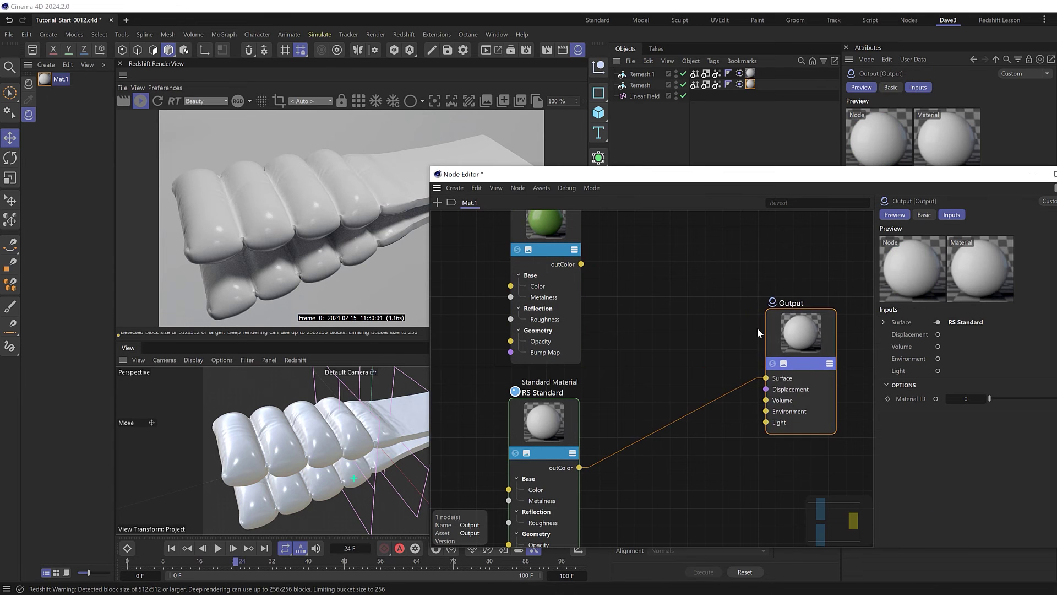
{"action": "key", "text": "shift+c"}
{"action": "type", "text": "blend"}
{"action": "left_click", "coordinate": [786, 286]}
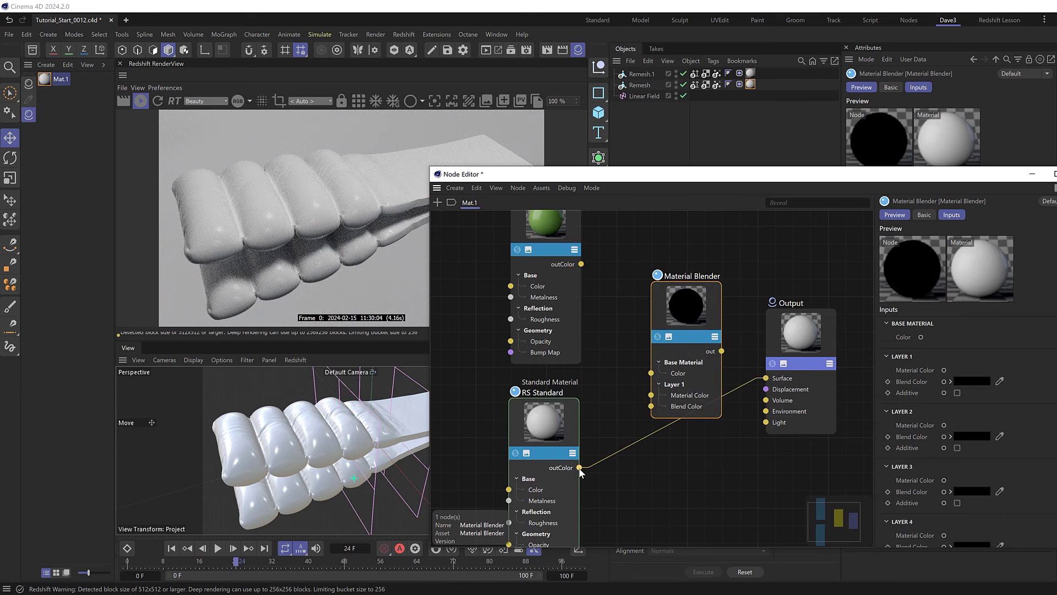
{"action": "left_click_drag", "start_coordinate": [638, 383], "coordinate": [652, 373]}
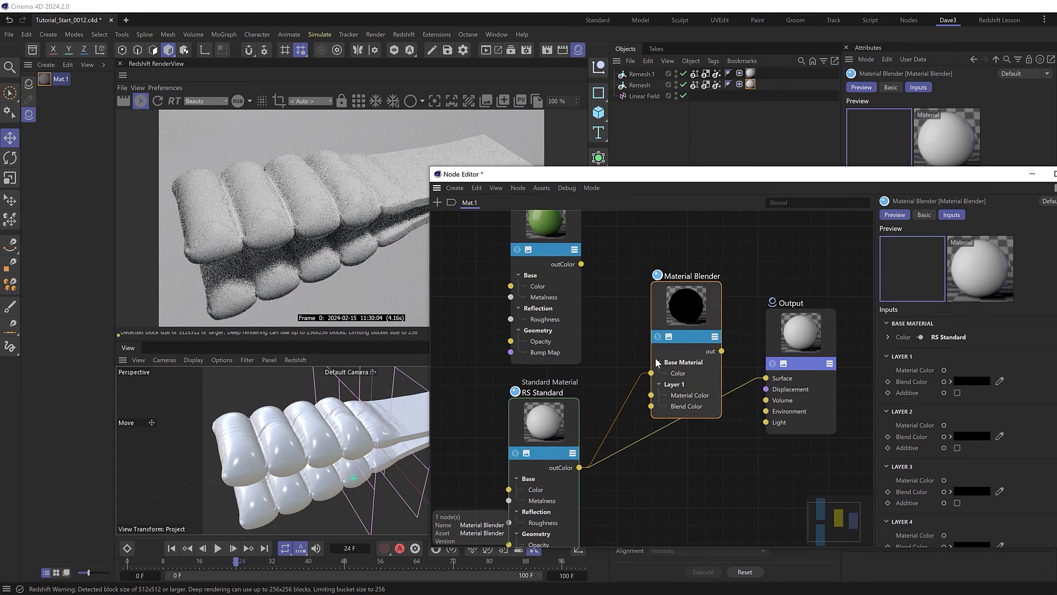
{"action": "left_click_drag", "start_coordinate": [581, 264], "coordinate": [652, 395]}
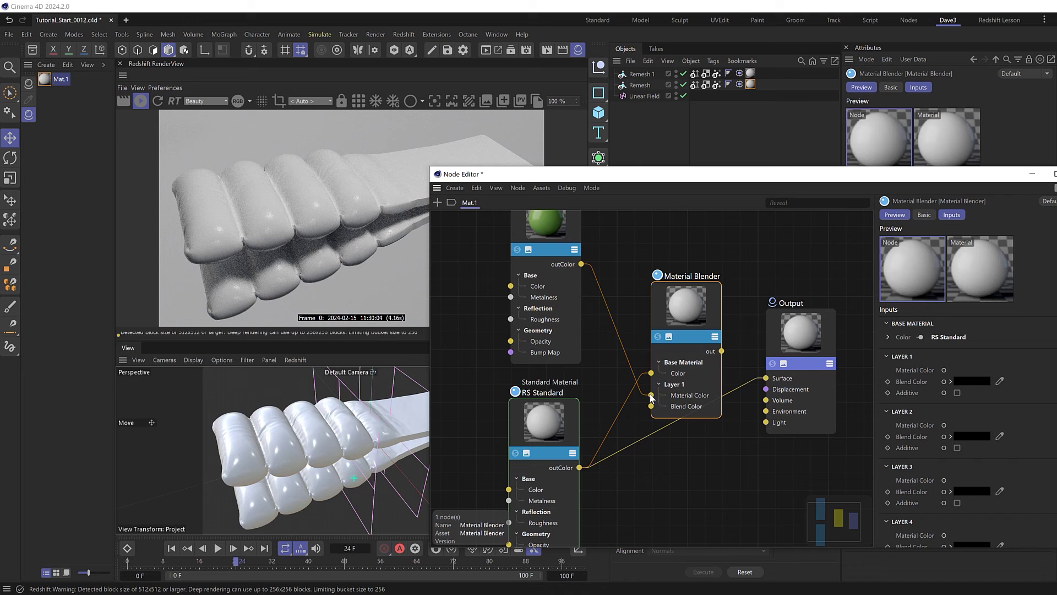
{"action": "left_click_drag", "start_coordinate": [722, 351], "coordinate": [769, 378]}
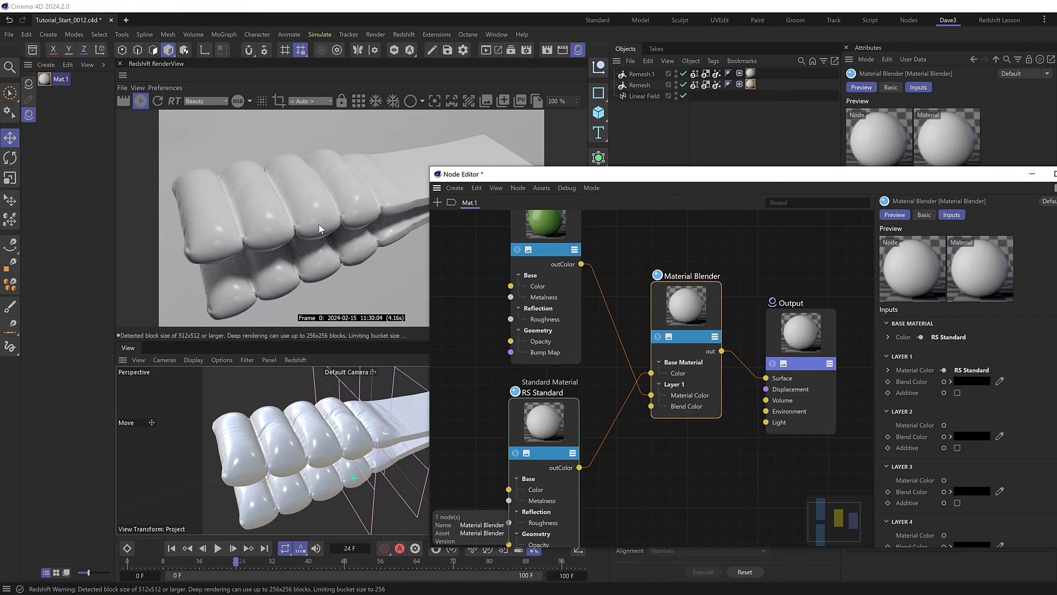
Step: Add a Vertex Map tag with the Linear Field in its Fields list, placed on Remesh.1
{"action": "left_click_drag", "start_coordinate": [575, 175], "coordinate": [644, 385]}
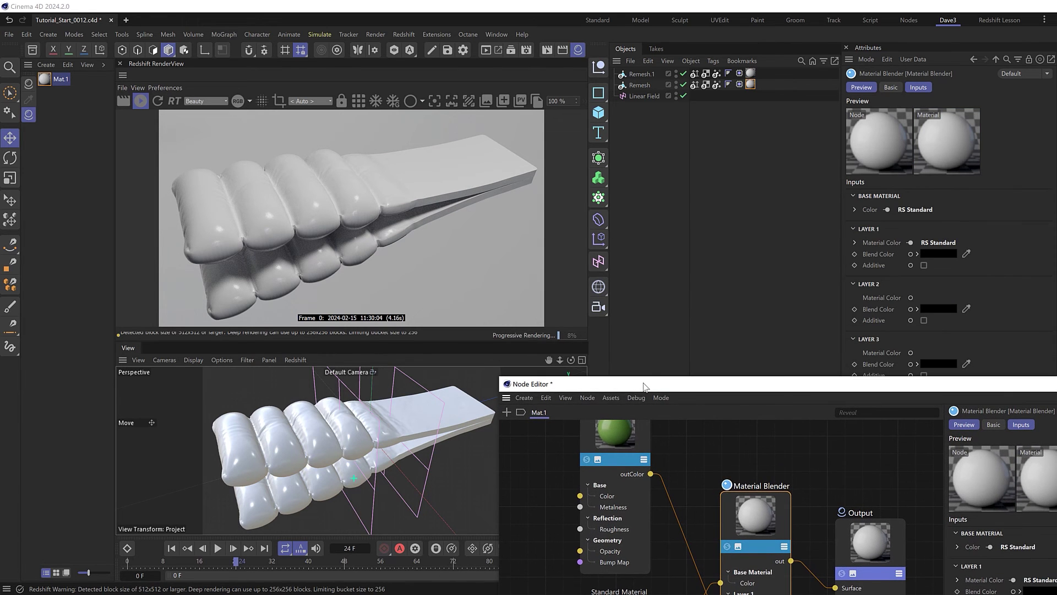
{"action": "left_click", "coordinate": [643, 84]}
{"action": "key", "text": "shift+c"}
{"action": "type", "text": "vert"}
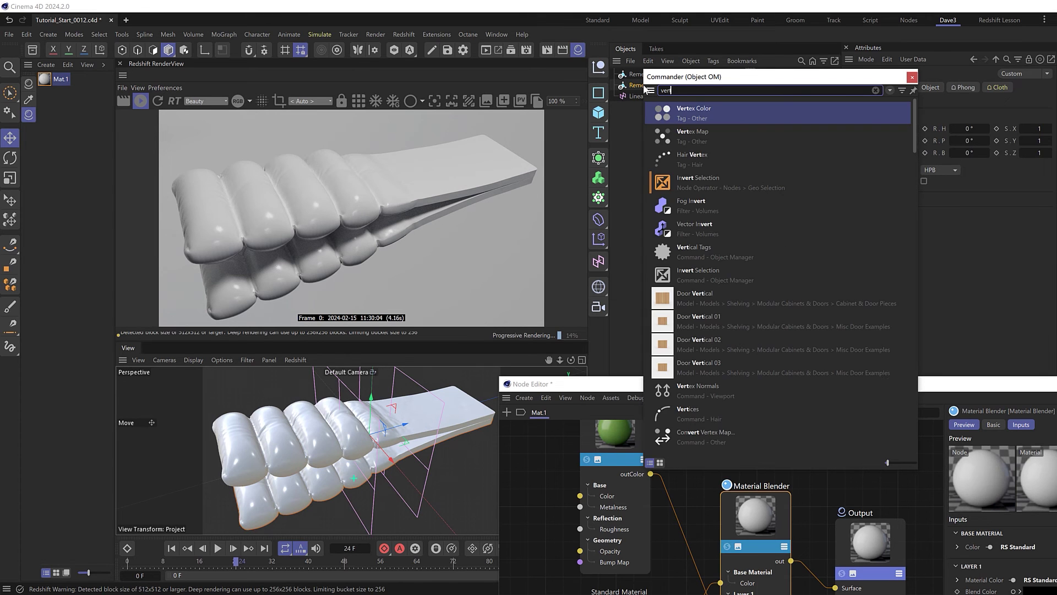
{"action": "left_click", "coordinate": [727, 140]}
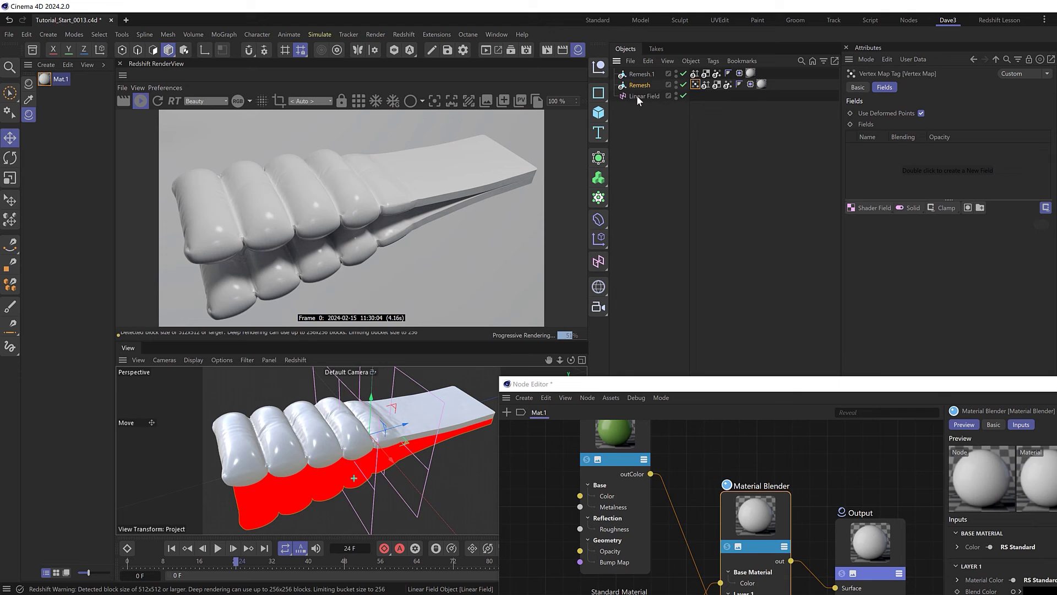
{"action": "left_click_drag", "start_coordinate": [637, 95], "coordinate": [885, 170]}
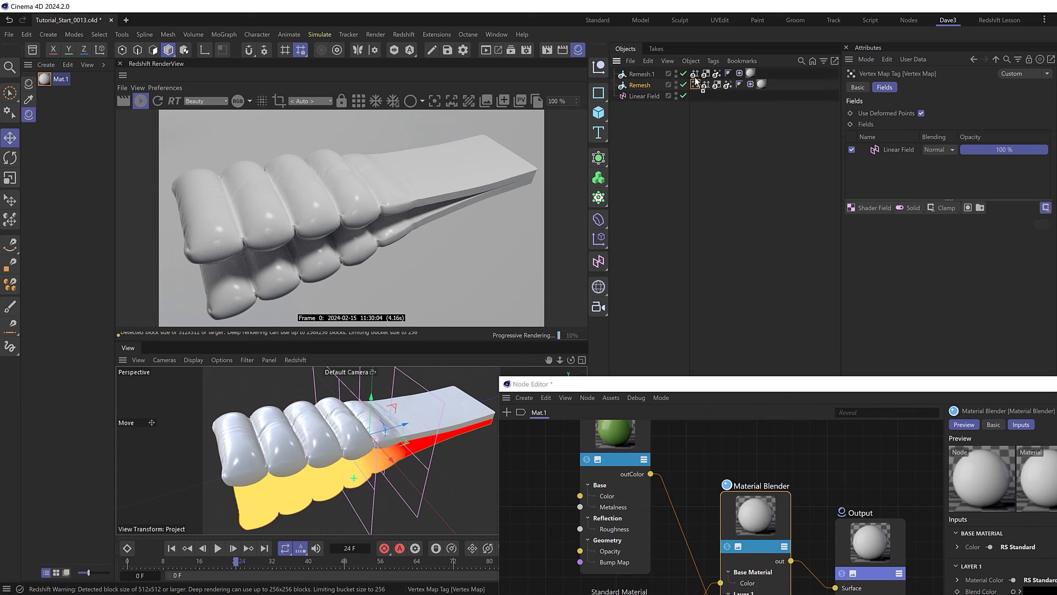
{"action": "left_click_drag", "start_coordinate": [696, 84], "coordinate": [695, 74]}
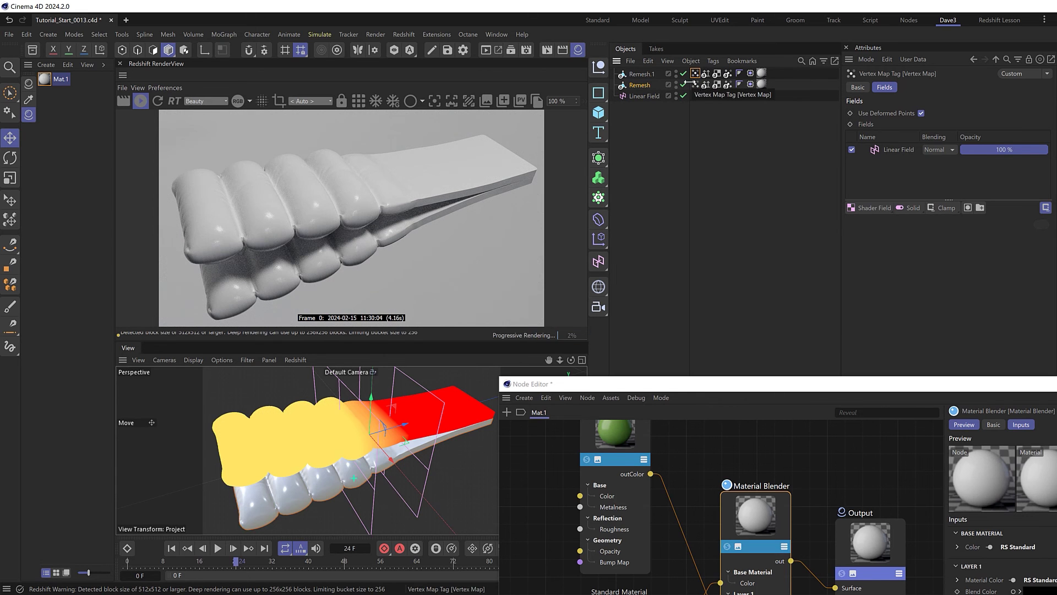
{"action": "left_click_drag", "start_coordinate": [743, 384], "coordinate": [649, 163]}
Step: Add a Vertex Attribute node beside the Material Blender in the Node Editor
{"action": "left_click", "coordinate": [652, 301]}
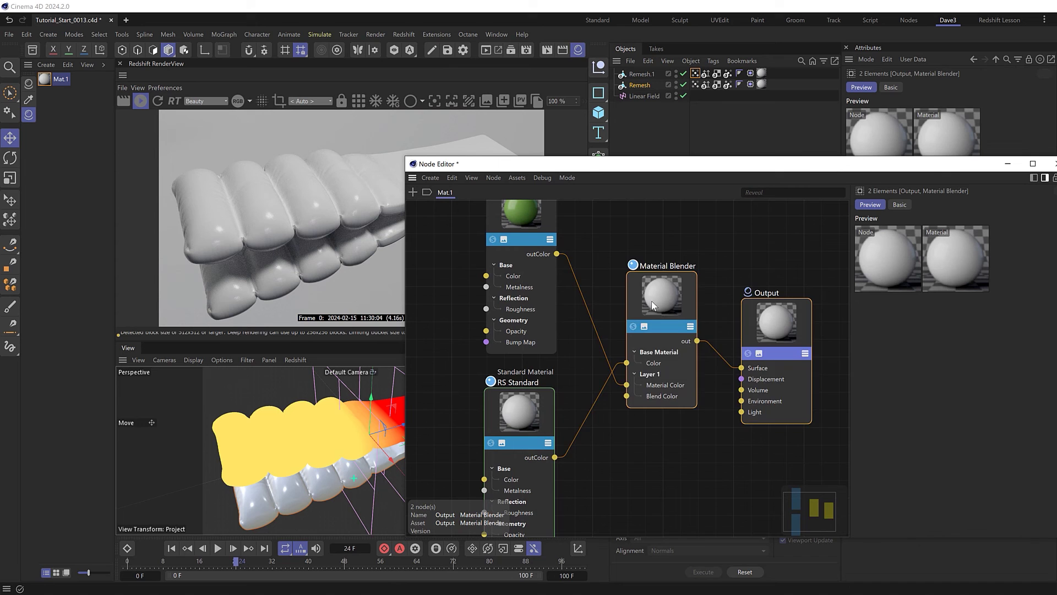
{"action": "left_click", "coordinate": [641, 283]}
{"action": "key", "text": "shift+c"}
{"action": "type", "text": "ve"}
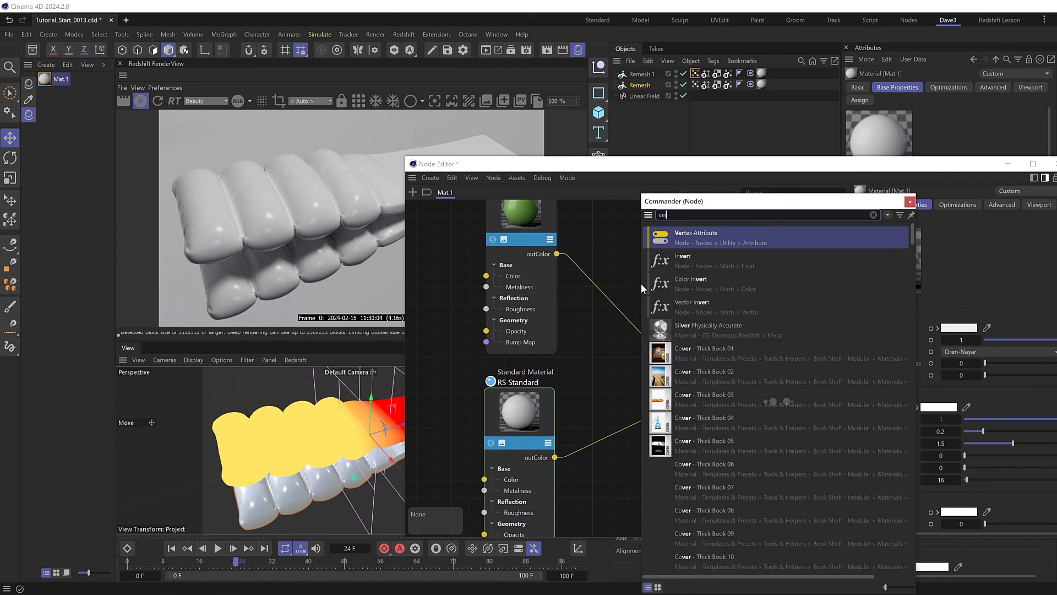
{"action": "type", "text": "rt"}
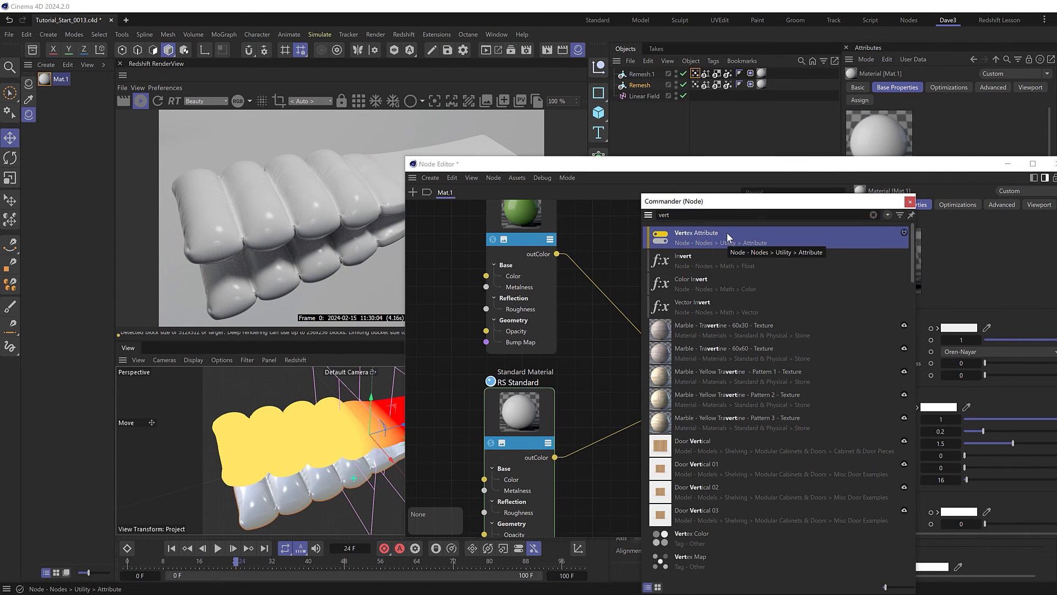
{"action": "left_click", "coordinate": [727, 232]}
{"action": "left_click_drag", "start_coordinate": [643, 249], "coordinate": [633, 328]}
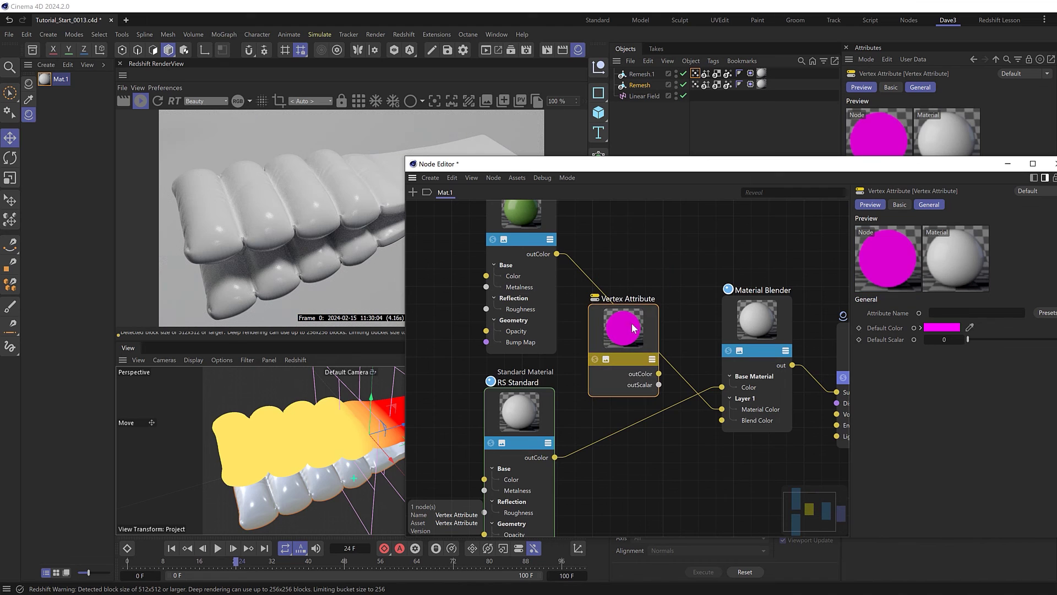
Step: Set the Vertex Attribute to read the Vertex Map and wire its outColor into Layer 1 Blend Color
{"action": "left_click_drag", "start_coordinate": [696, 73], "coordinate": [972, 314]}
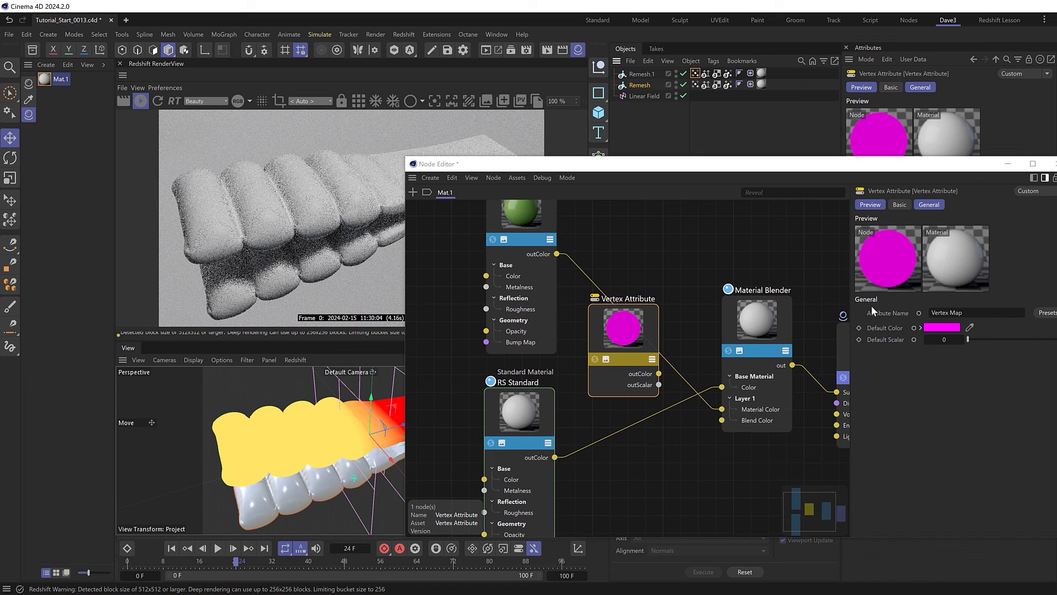
{"action": "left_click_drag", "start_coordinate": [659, 373], "coordinate": [678, 380]}
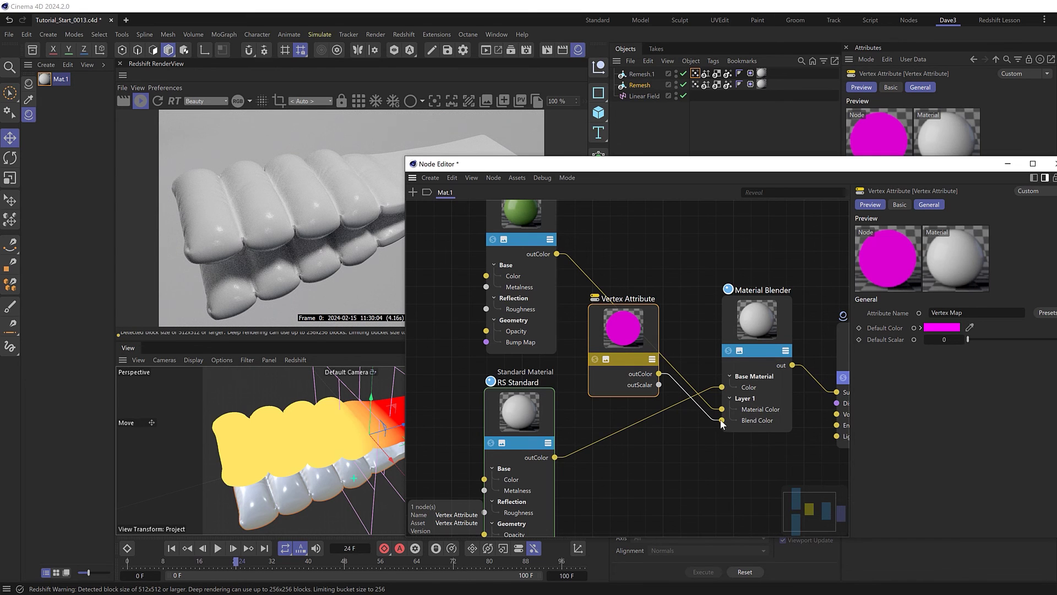
{"action": "left_click_drag", "start_coordinate": [721, 420], "coordinate": [722, 420]}
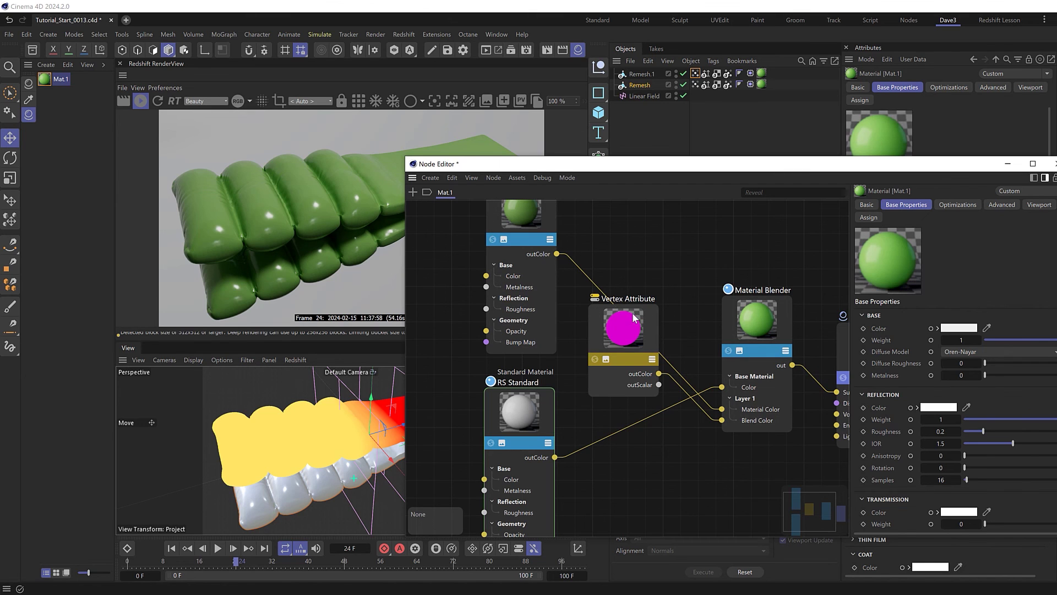
Step: Copy Remesh.1's Vertex Map tag onto the lower Remesh, then move the Node Editor aside to view the render
{"action": "left_click", "coordinate": [695, 73]}
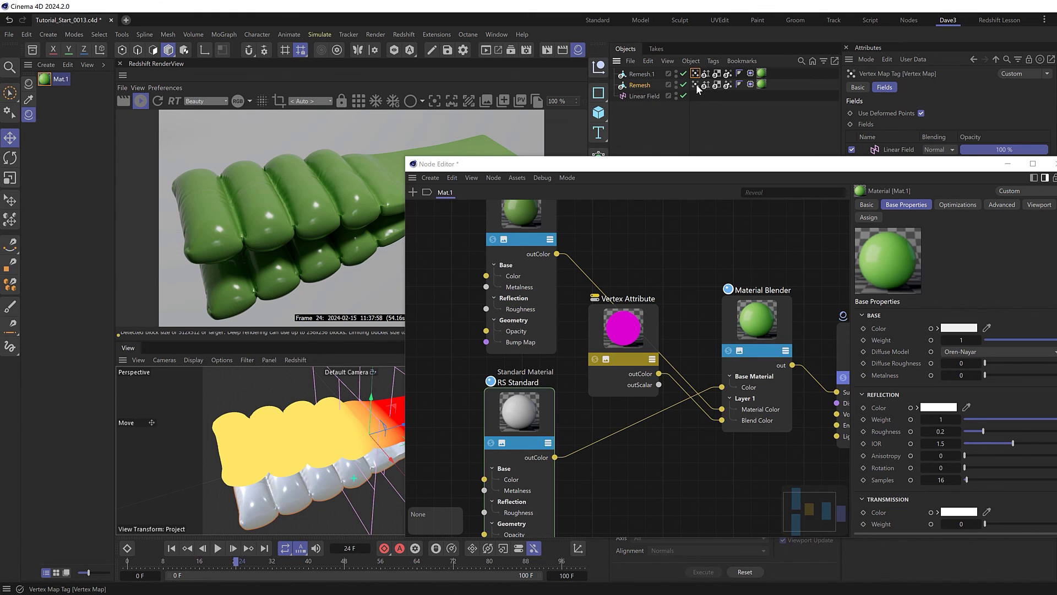
{"action": "left_click_drag", "start_coordinate": [695, 73], "coordinate": [770, 77]}
{"action": "left_click_drag", "start_coordinate": [696, 86], "coordinate": [767, 83]}
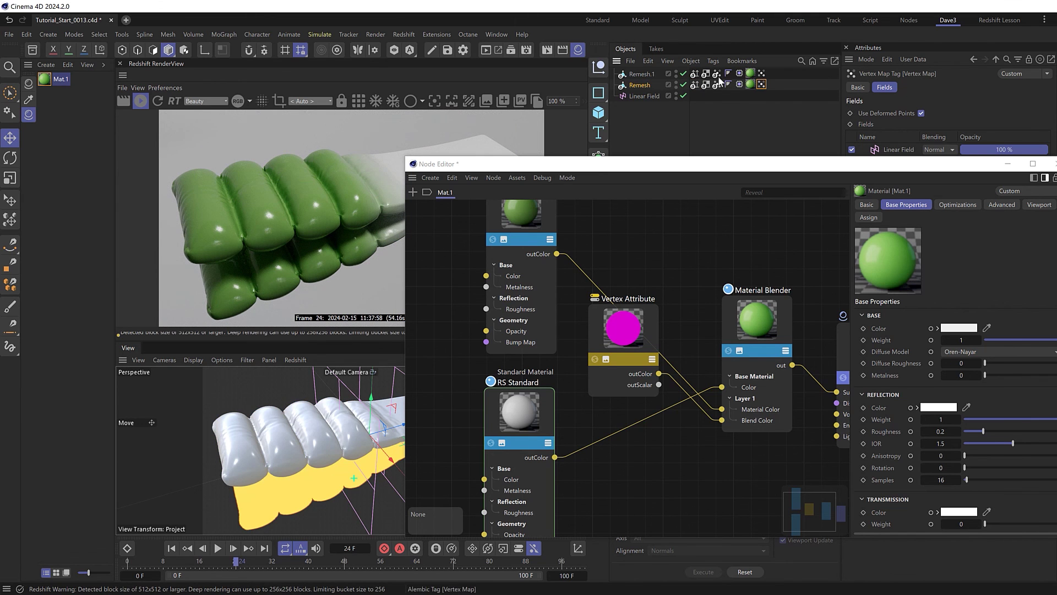
{"action": "left_click_drag", "start_coordinate": [537, 170], "coordinate": [885, 289]}
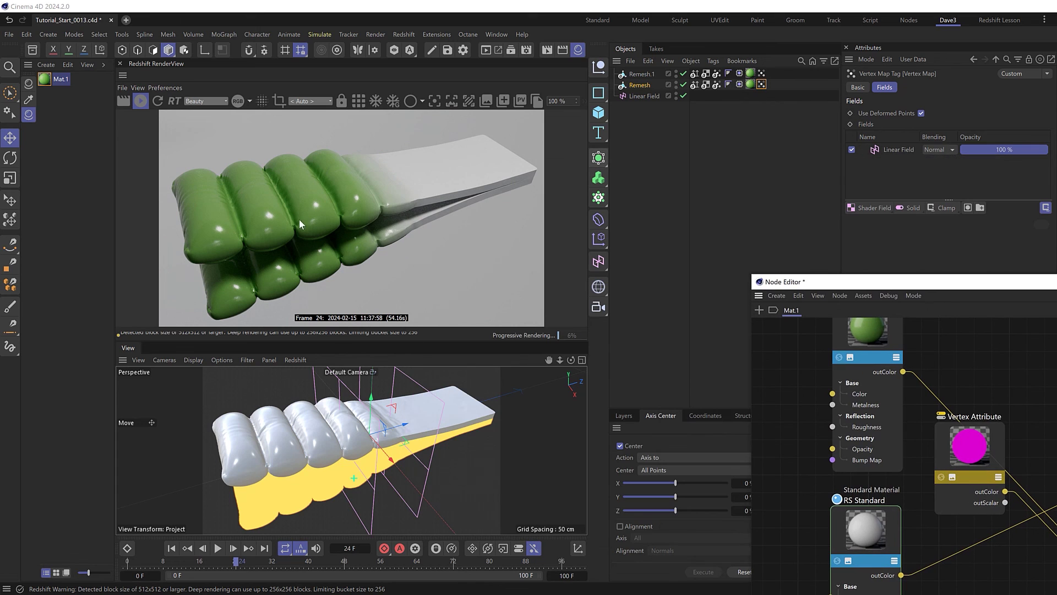